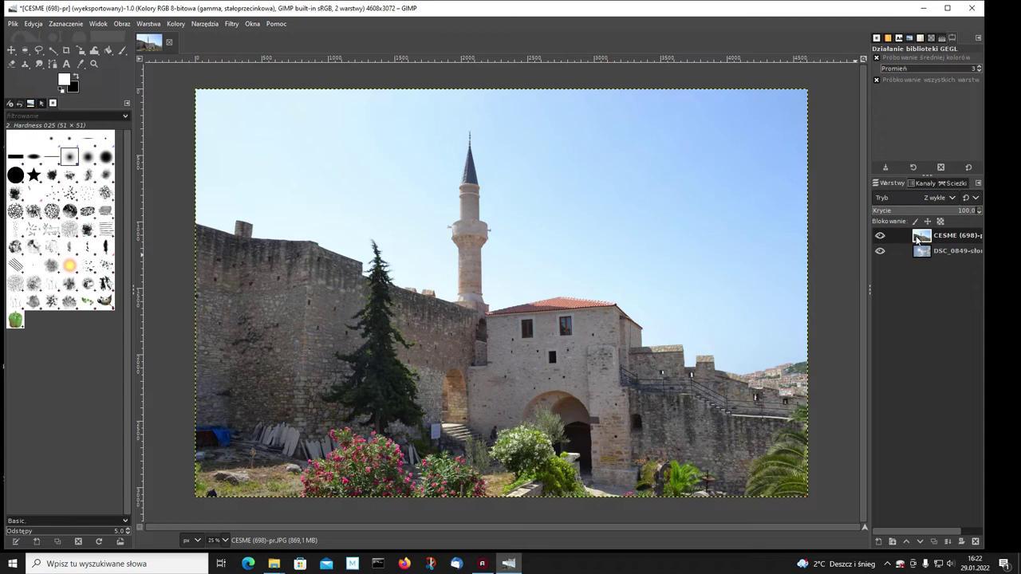
# Step: Add an alpha channel to both the castle layer and the sky layer
pyautogui.click(880, 237)
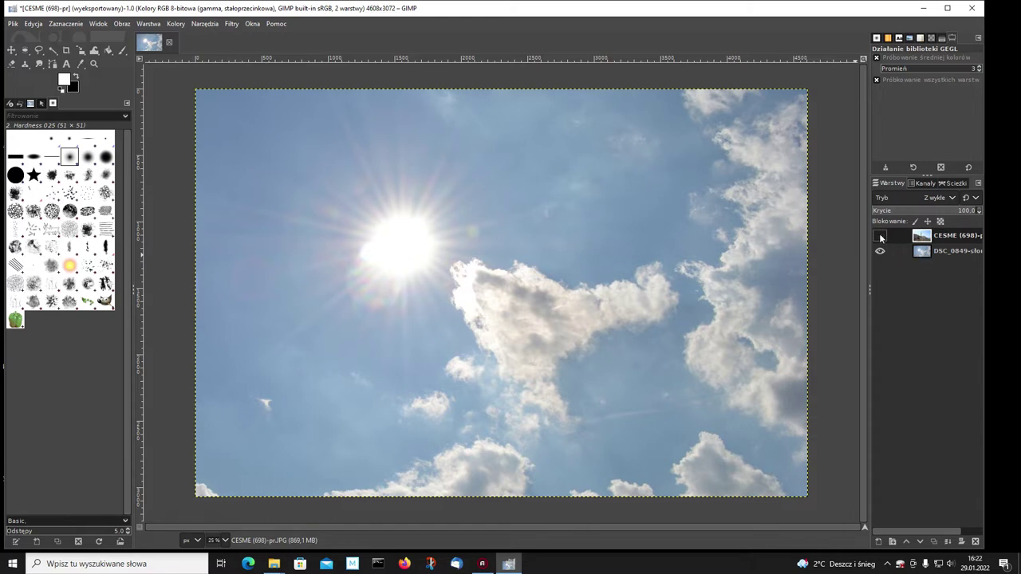
pyautogui.click(881, 236)
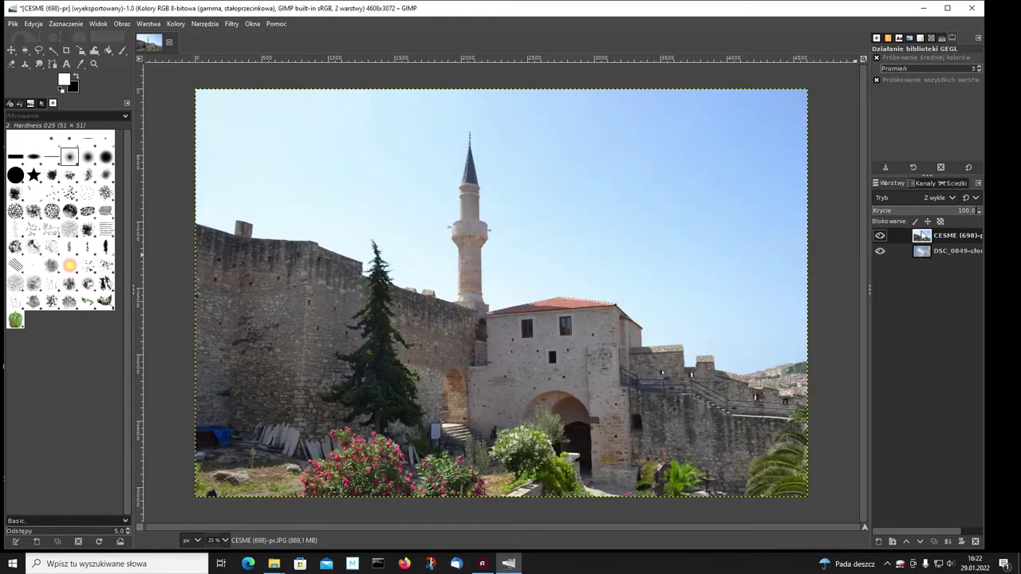
pyautogui.rightClick(924, 237)
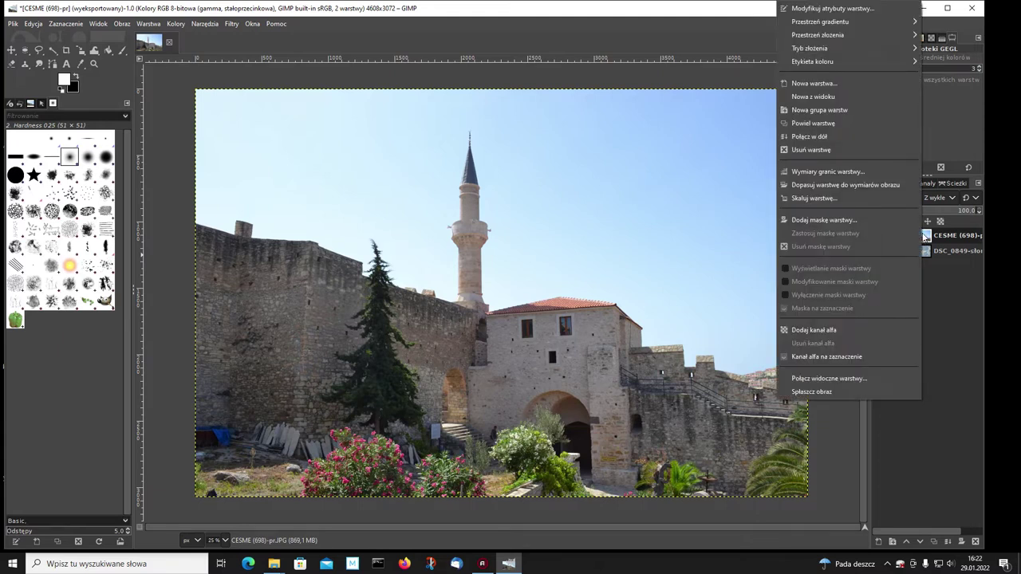
pyautogui.click(809, 330)
pyautogui.rightClick(922, 254)
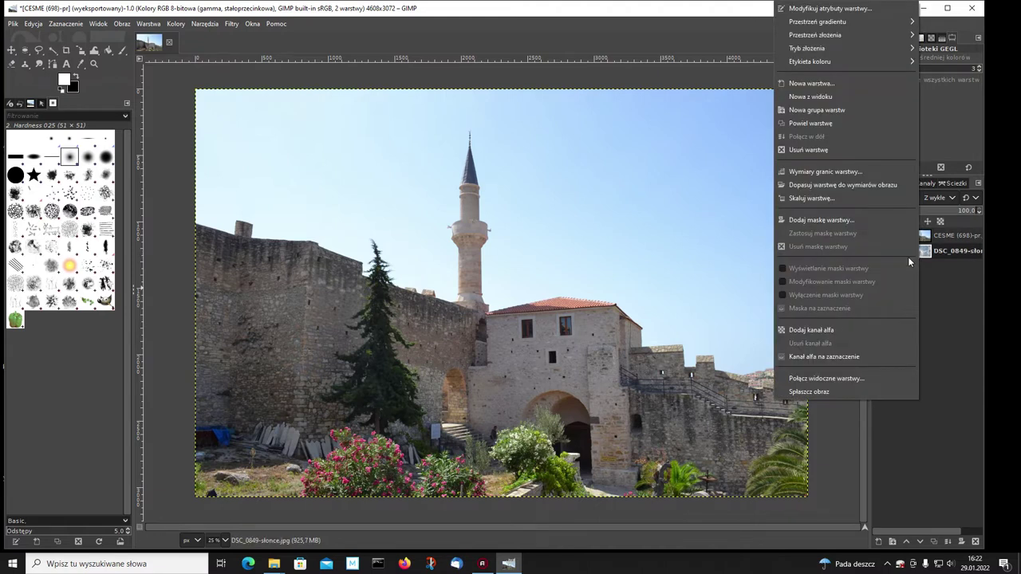
pyautogui.click(810, 330)
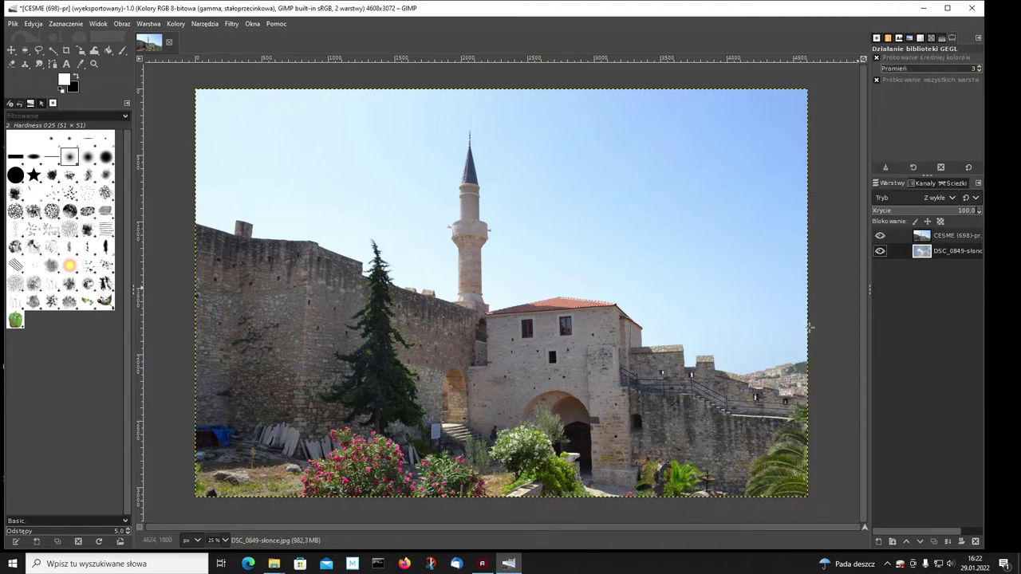
# Step: Duplicate the castle and sky layers, then lower the castle copy below the sky
pyautogui.click(921, 235)
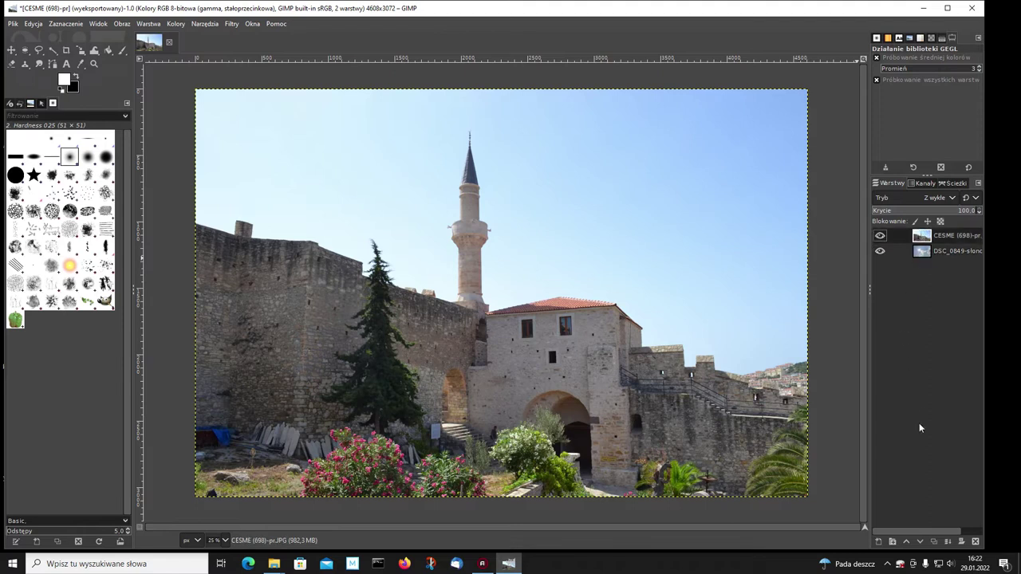
pyautogui.click(934, 542)
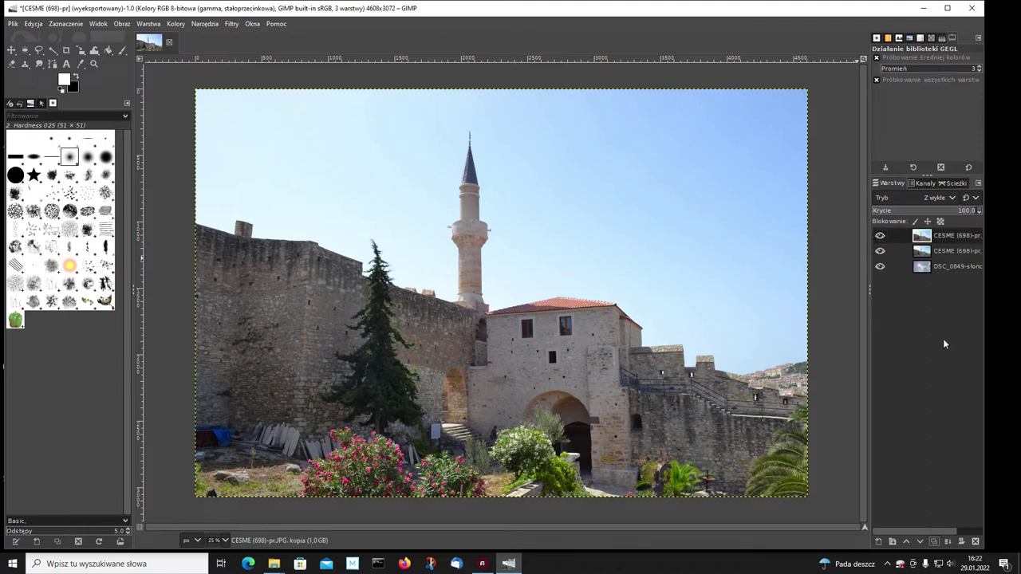
pyautogui.click(920, 268)
pyautogui.click(934, 542)
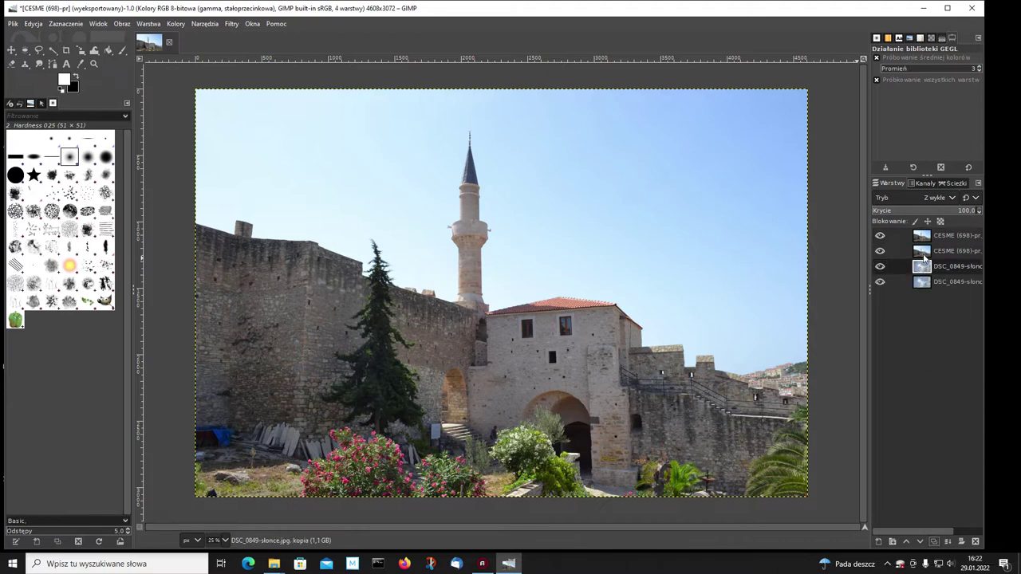
pyautogui.click(925, 255)
pyautogui.click(920, 542)
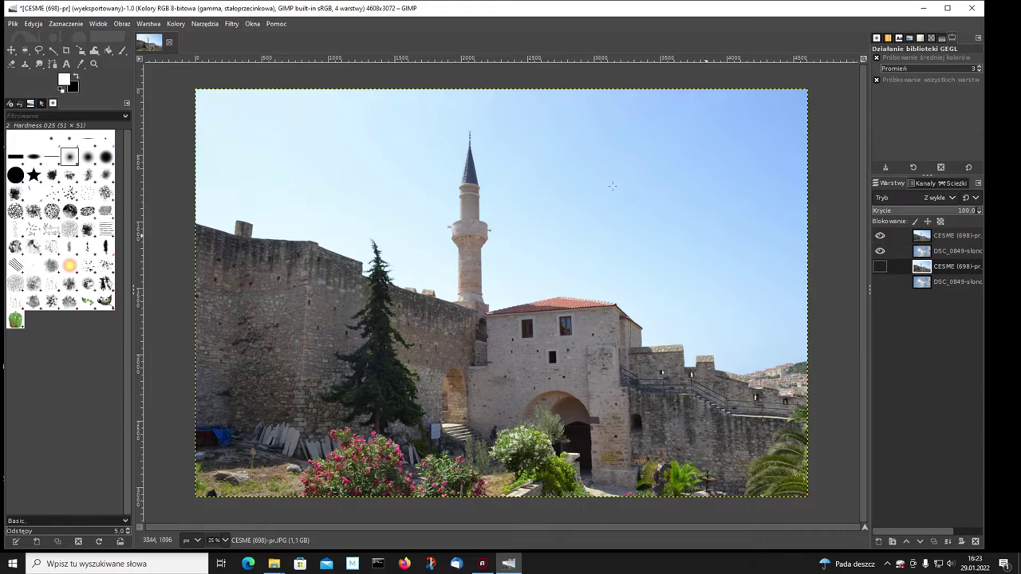
# Step: Add a new white-filled layer 'Warstwa' beneath the photos
pyautogui.click(881, 234)
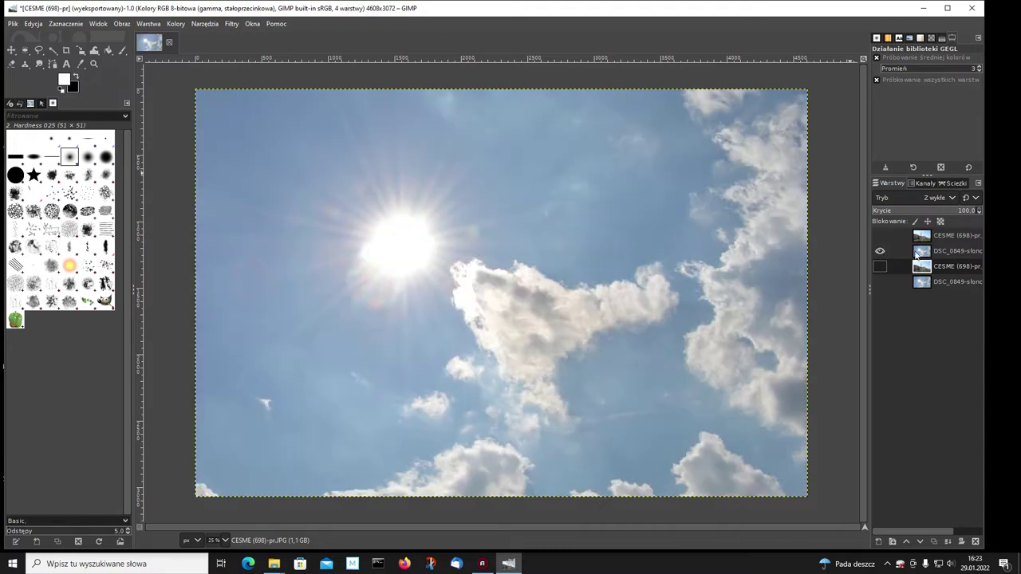
pyautogui.click(881, 236)
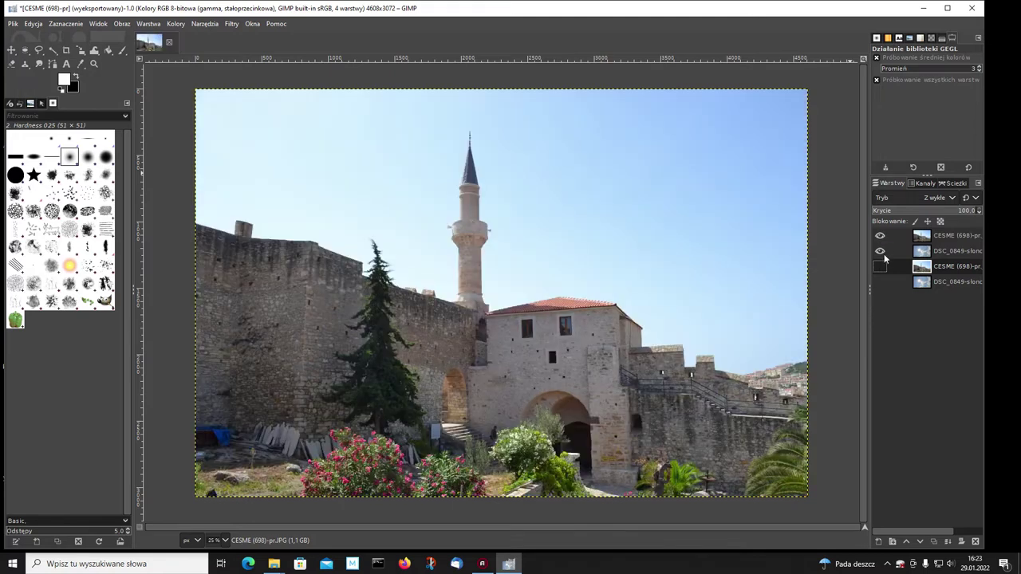
pyautogui.click(879, 542)
pyautogui.click(937, 535)
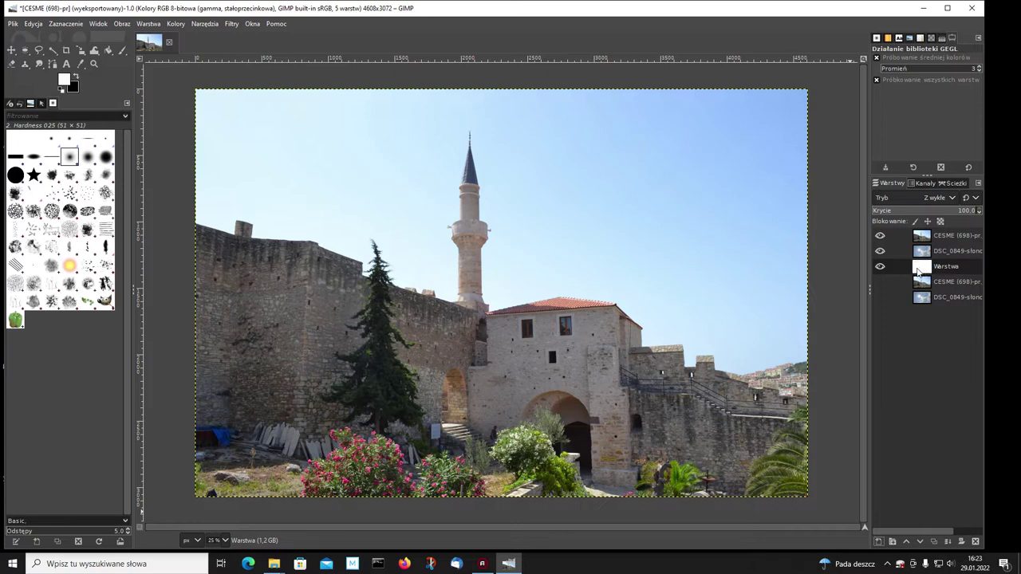
# Step: Create a transparent-filled layer 'Warstwa #1' and show only it
pyautogui.click(879, 542)
pyautogui.click(846, 503)
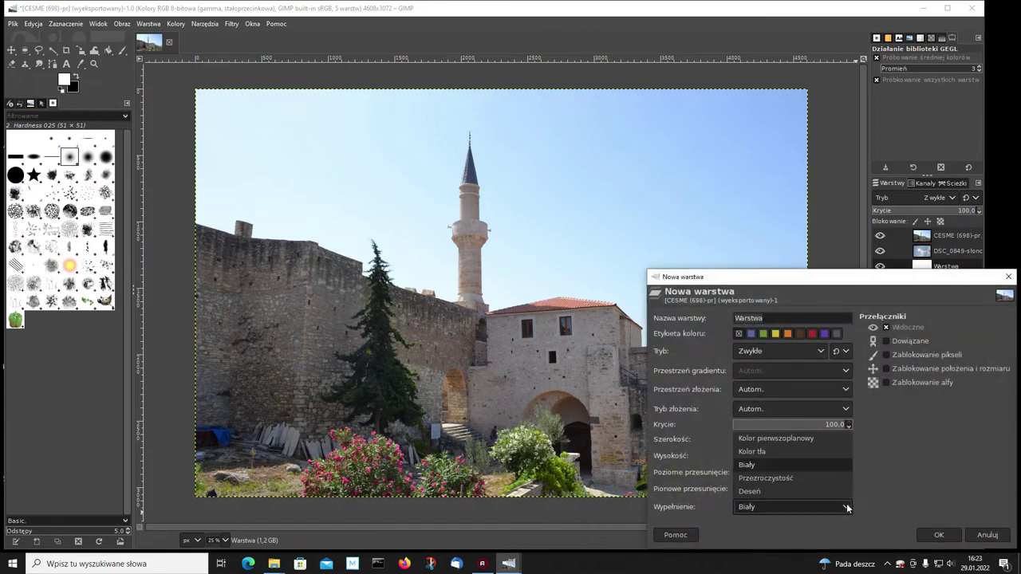
pyautogui.click(766, 479)
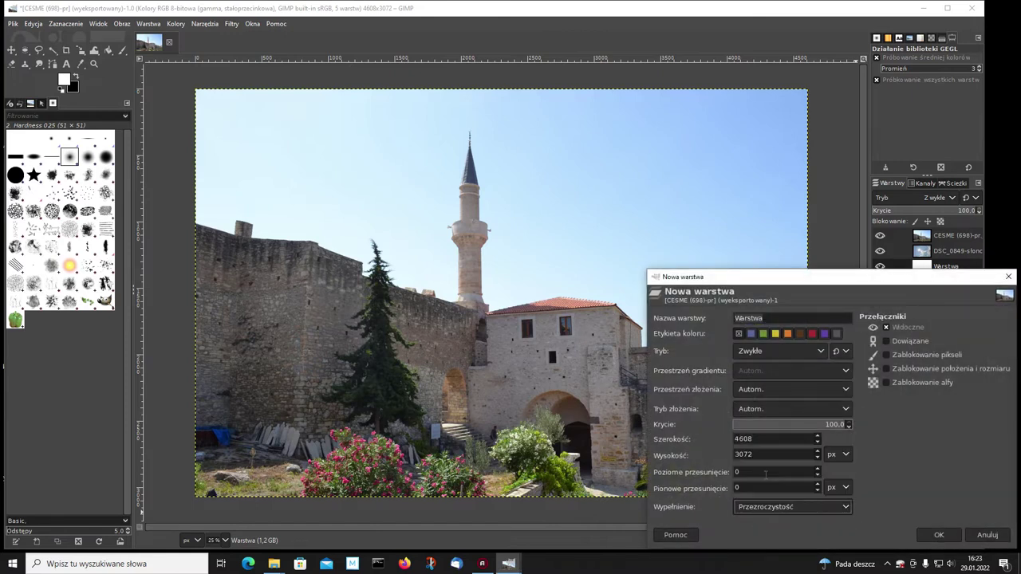
pyautogui.click(940, 536)
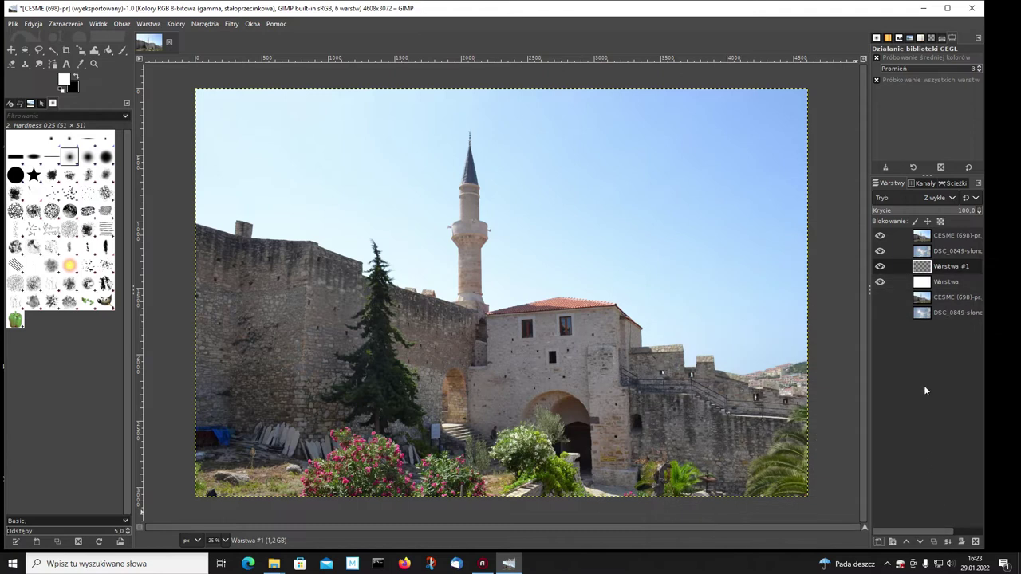
pyautogui.click(880, 251)
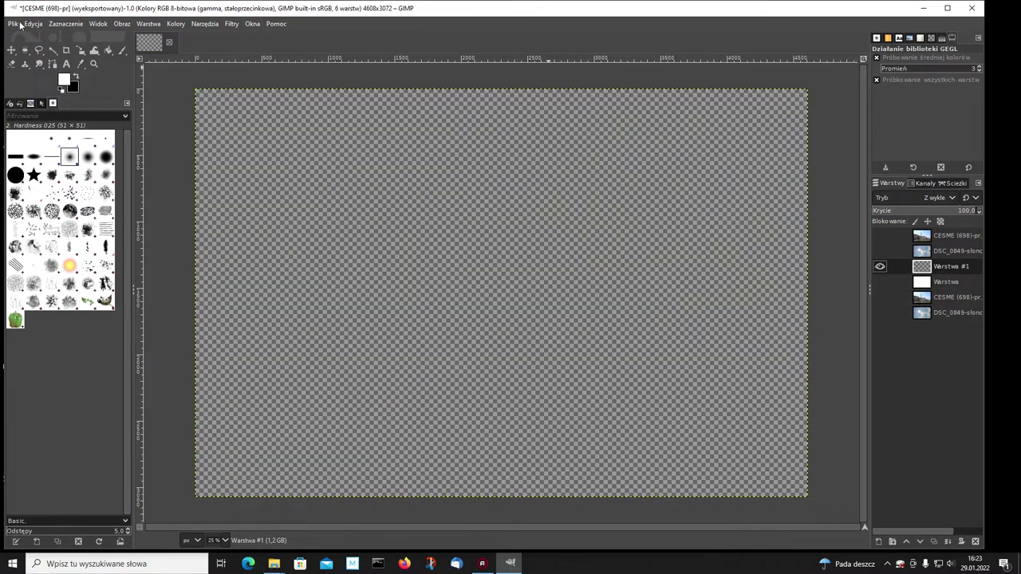
# Step: Bucket-fill Warstwa #1 with near-black 020106, then hide it and show the castle
pyautogui.click(66, 80)
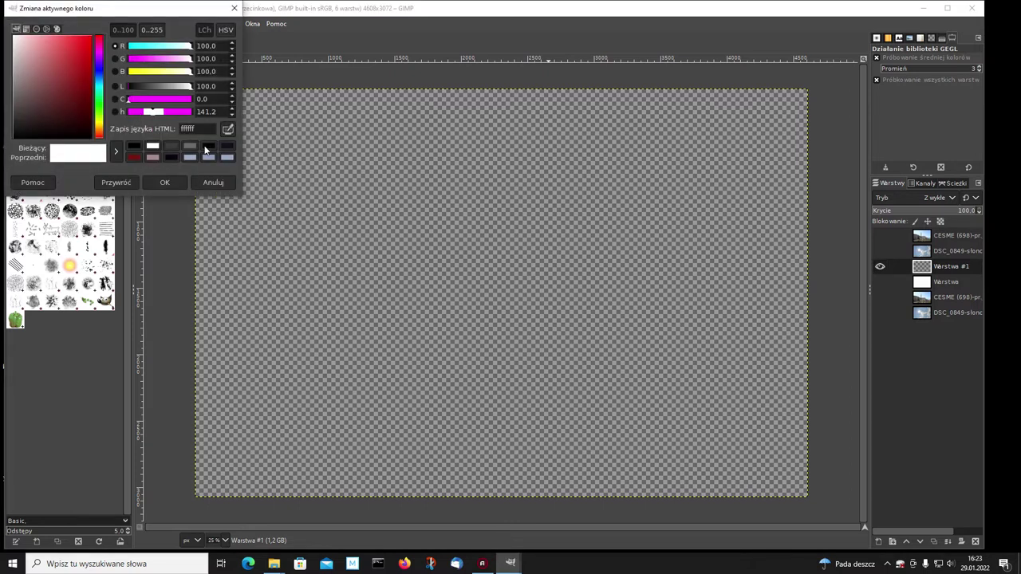
pyautogui.click(206, 147)
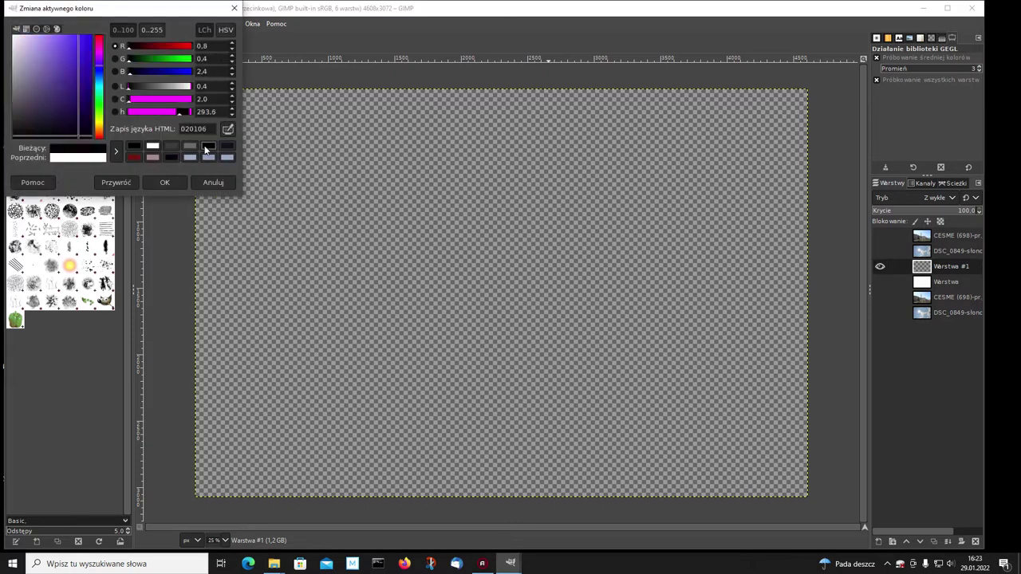
pyautogui.click(163, 183)
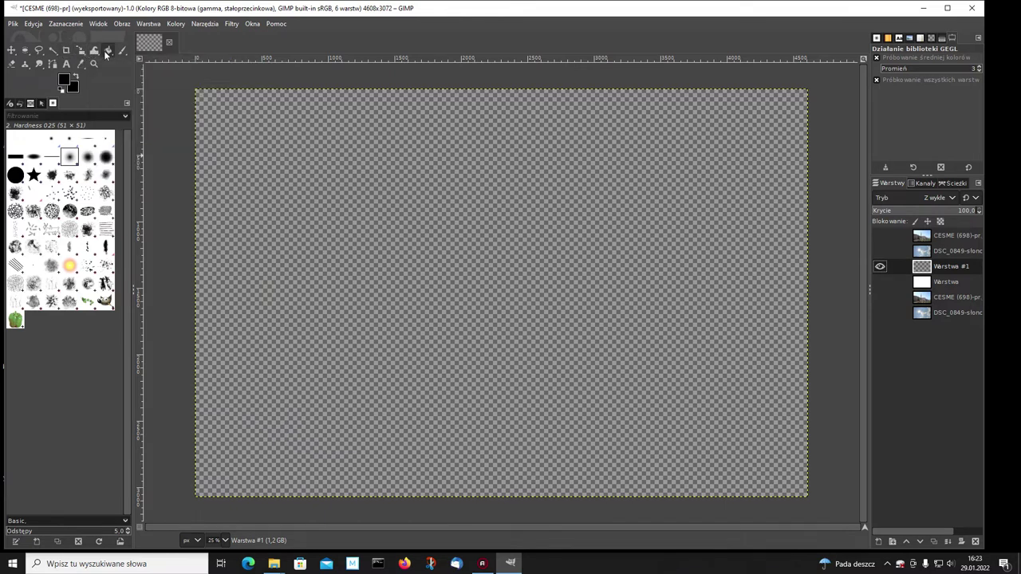
pyautogui.click(110, 51)
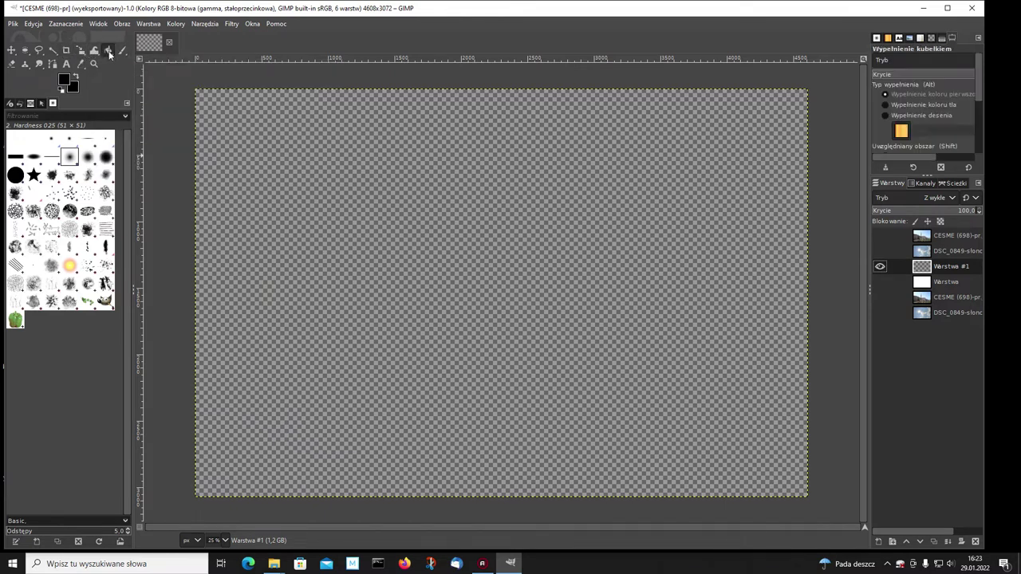
pyautogui.click(425, 240)
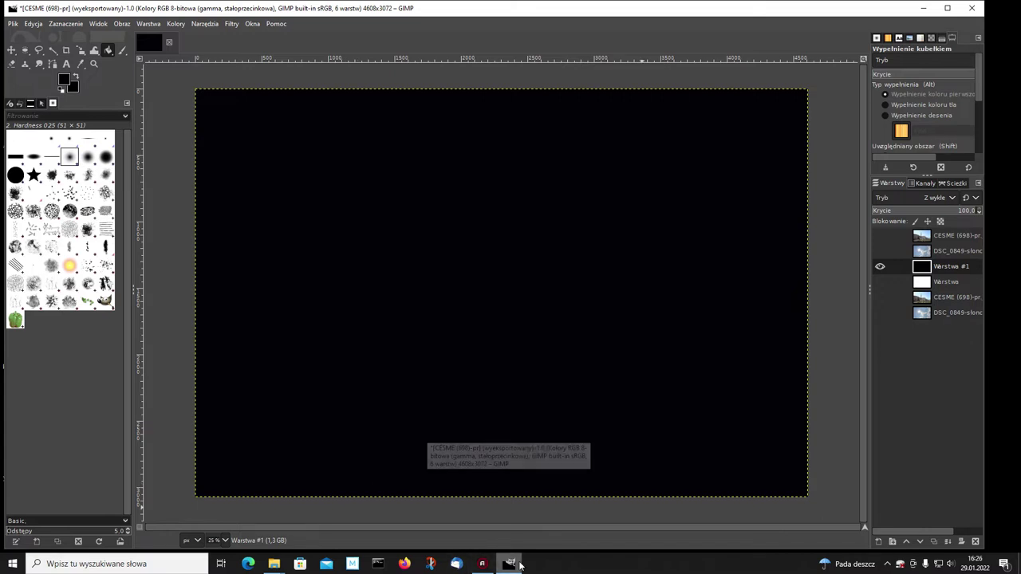
pyautogui.click(880, 267)
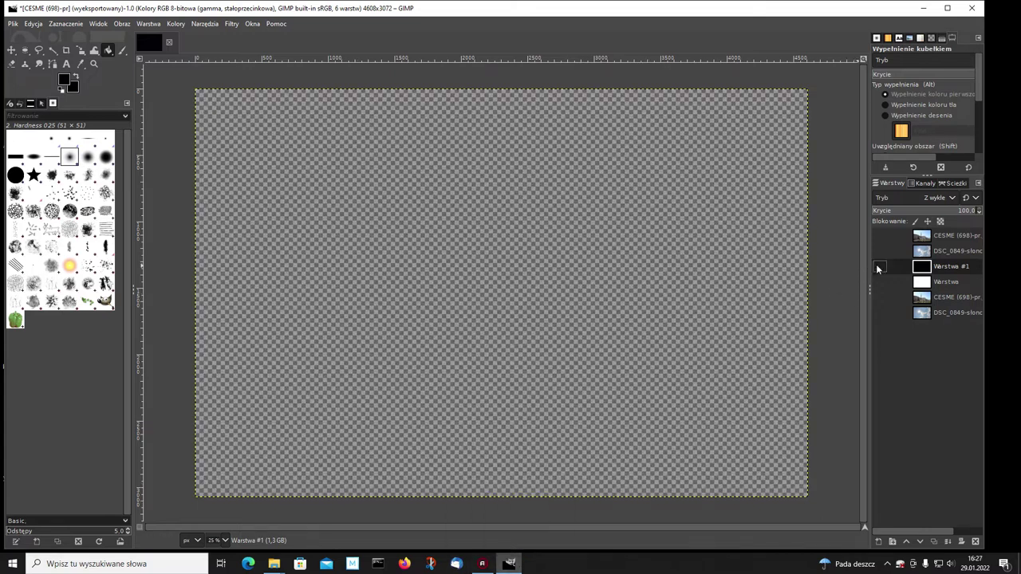
pyautogui.click(880, 236)
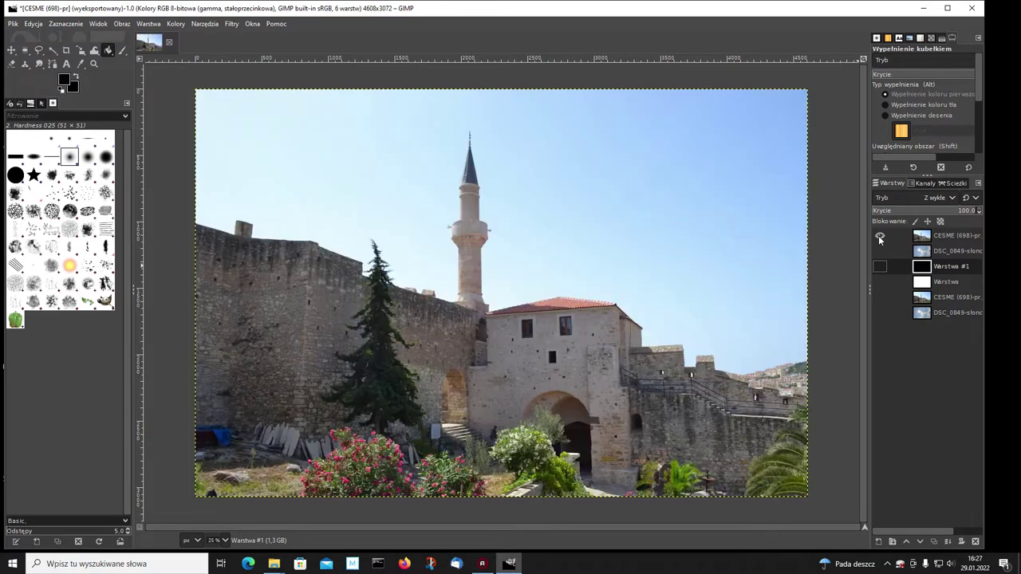
# Step: Activate the top castle layer and choose Free Select from the lasso tool group
pyautogui.click(922, 236)
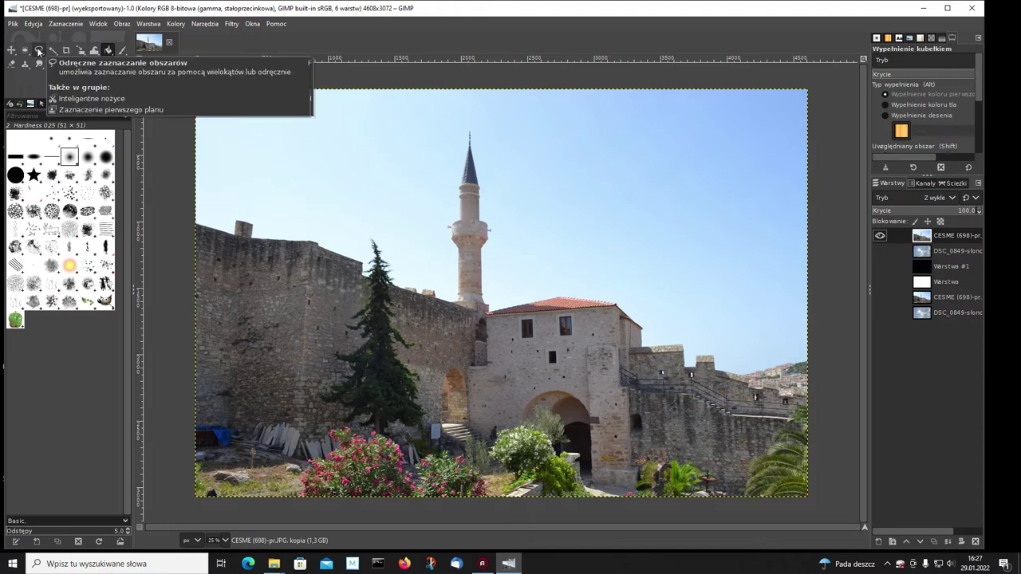
pyautogui.rightClick(39, 51)
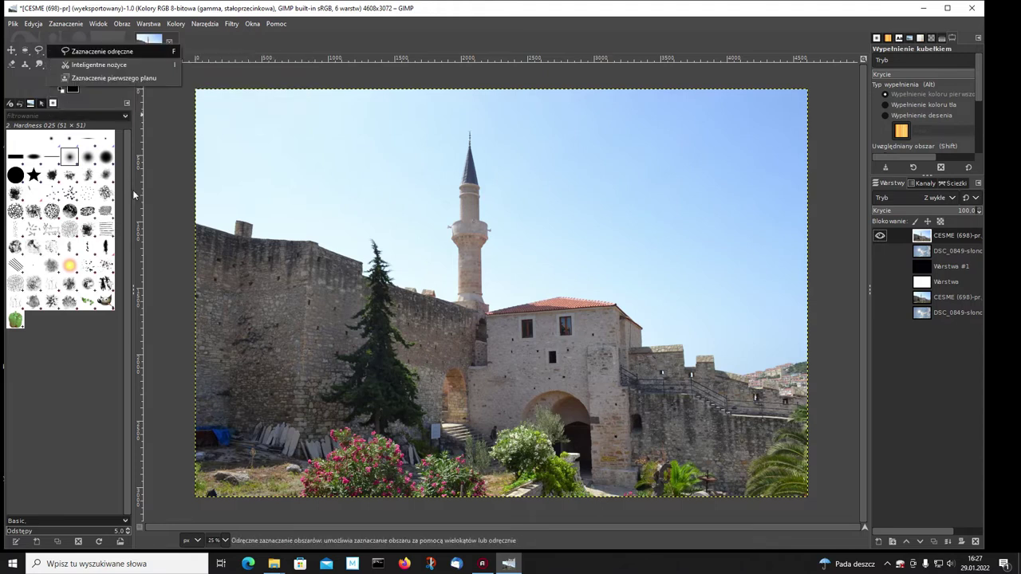
pyautogui.click(922, 238)
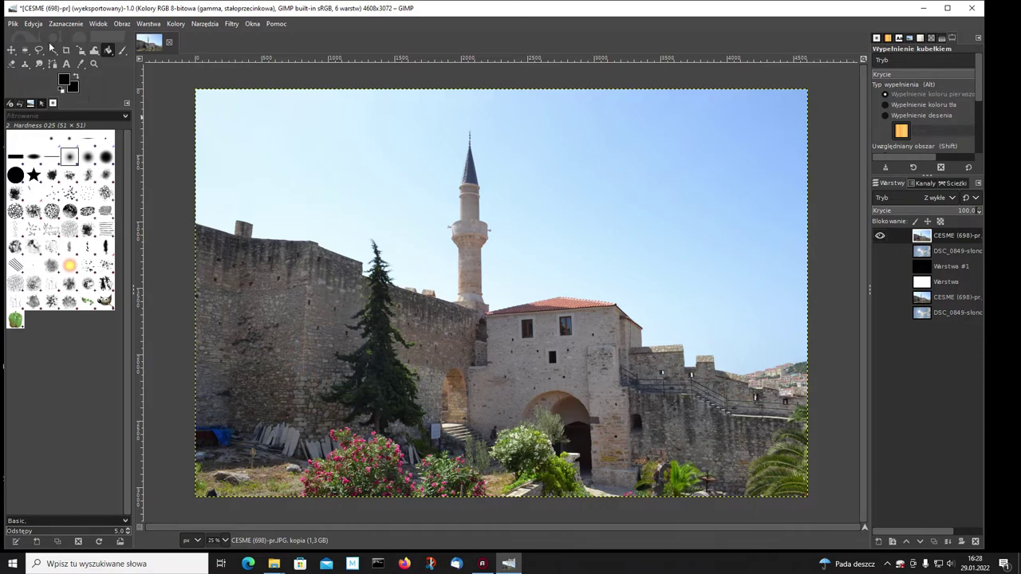
# Step: Trace the lasso outline along the wall top, past the tree top, up to the minaret
pyautogui.click(40, 50)
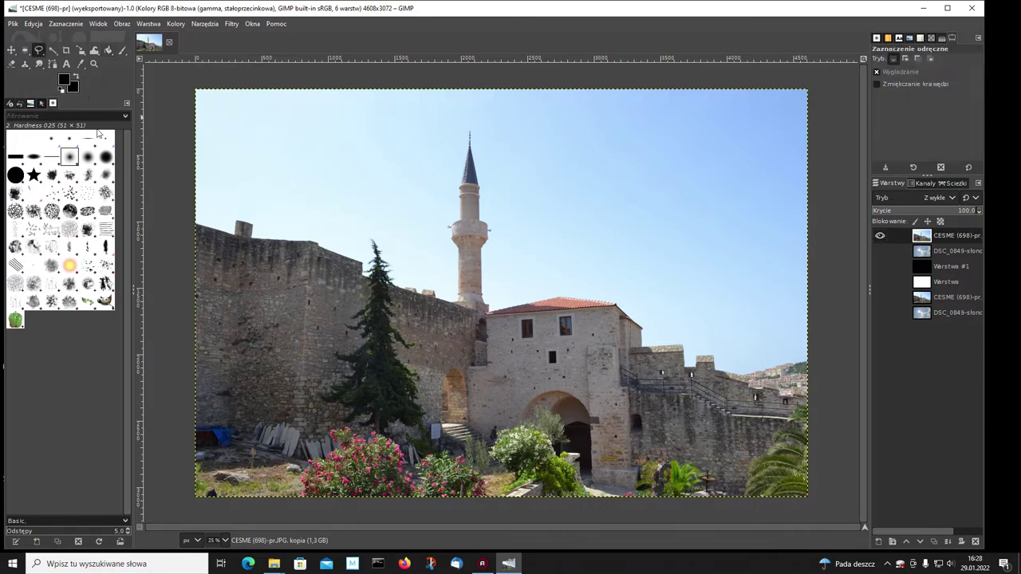
pyautogui.click(192, 221)
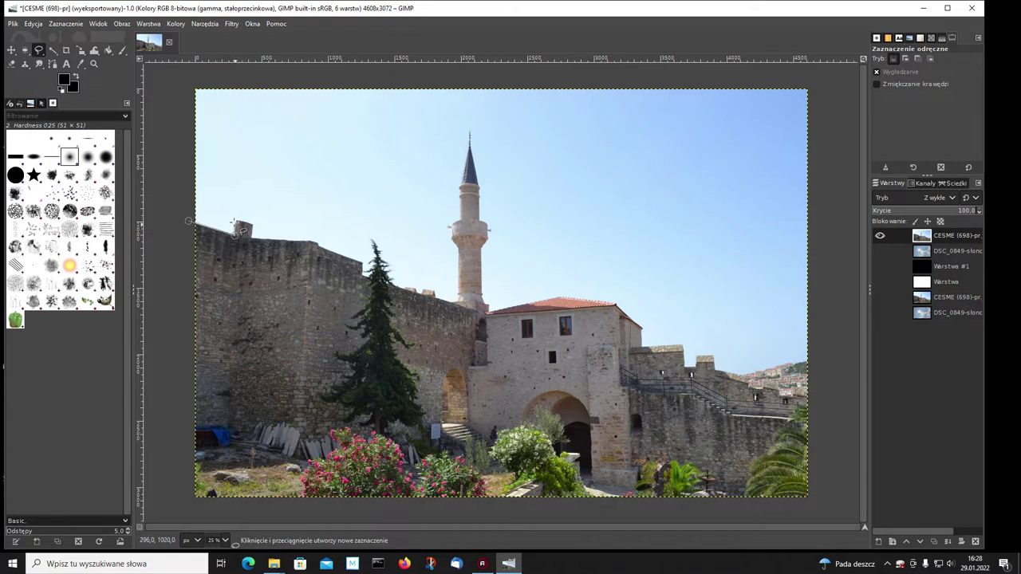
pyautogui.click(237, 222)
pyautogui.click(255, 224)
pyautogui.click(252, 238)
pyautogui.click(310, 242)
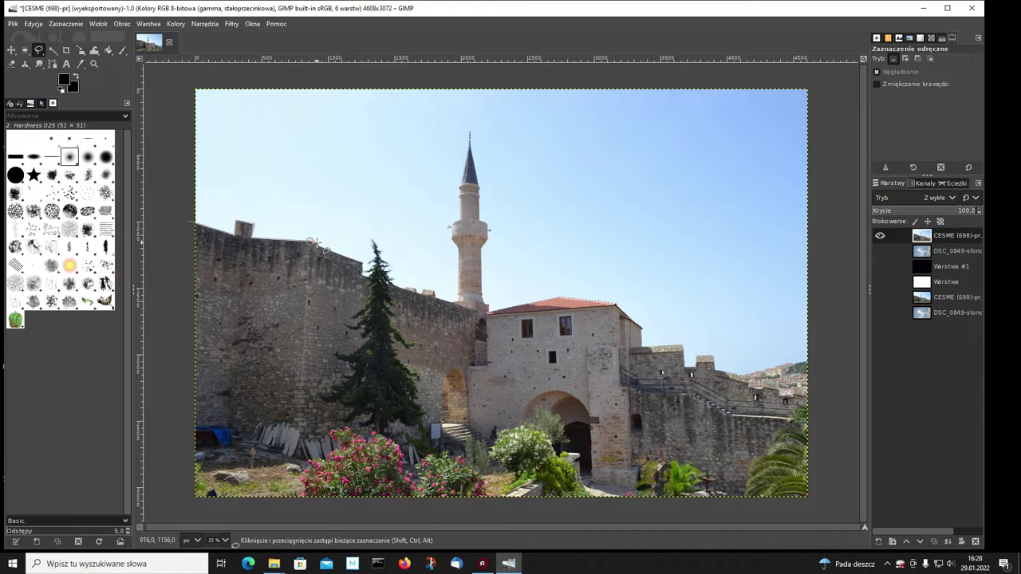
pyautogui.click(319, 247)
pyautogui.click(352, 258)
pyautogui.click(364, 262)
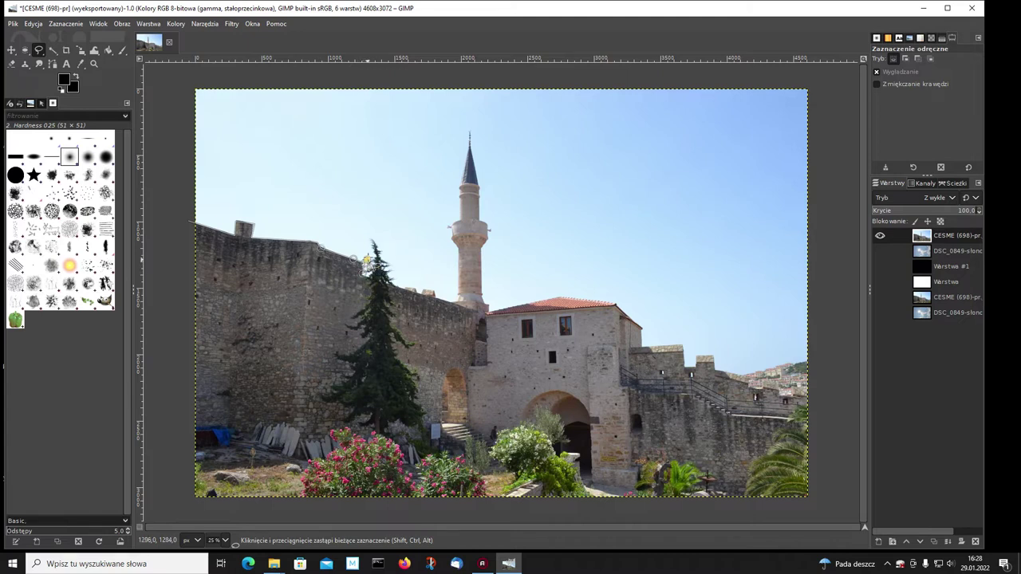
pyautogui.click(371, 232)
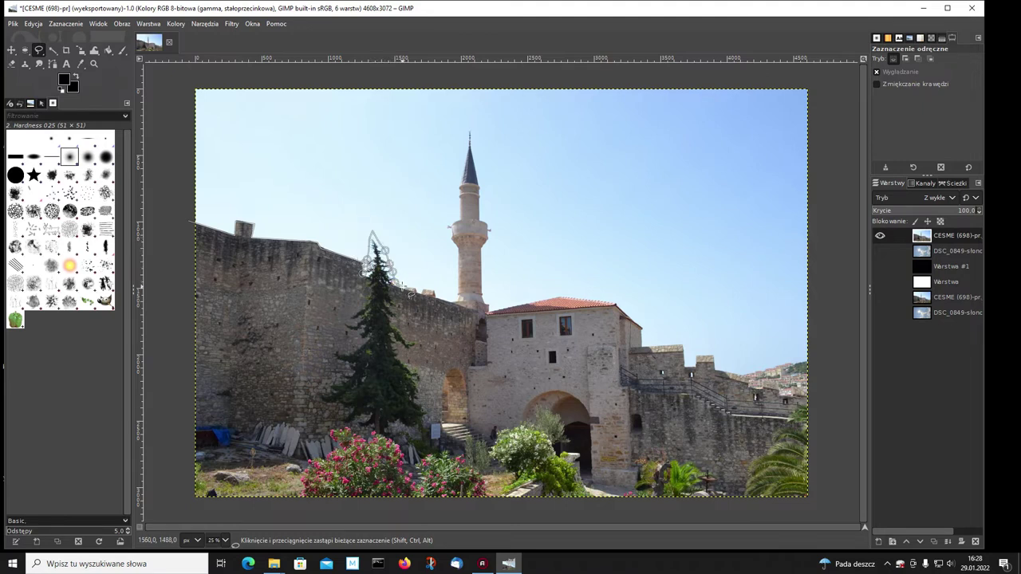
pyautogui.moveTo(414, 283)
pyautogui.mouseDown()
pyautogui.moveTo(458, 297)
pyautogui.moveTo(457, 257)
pyautogui.moveTo(438, 227)
pyautogui.moveTo(467, 121)
pyautogui.moveTo(482, 216)
pyautogui.mouseUp()
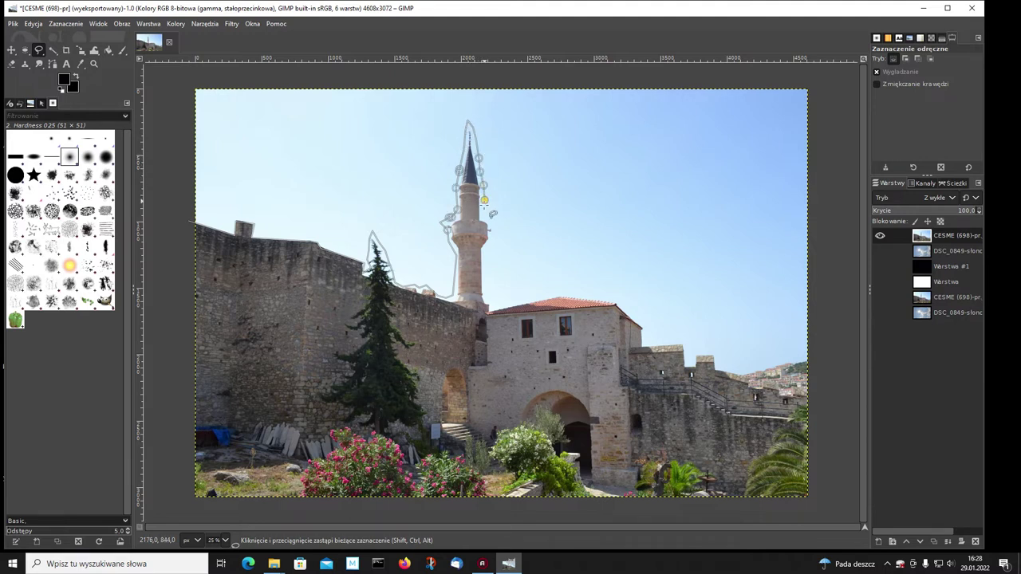
# Step: Continue the outline down the minaret, over the wall and tower tops, and loop around the sky
pyautogui.moveTo(490, 220)
pyautogui.mouseDown()
pyautogui.moveTo(486, 296)
pyautogui.moveTo(505, 316)
pyautogui.moveTo(582, 301)
pyautogui.moveTo(620, 308)
pyautogui.moveTo(643, 332)
pyautogui.mouseUp()
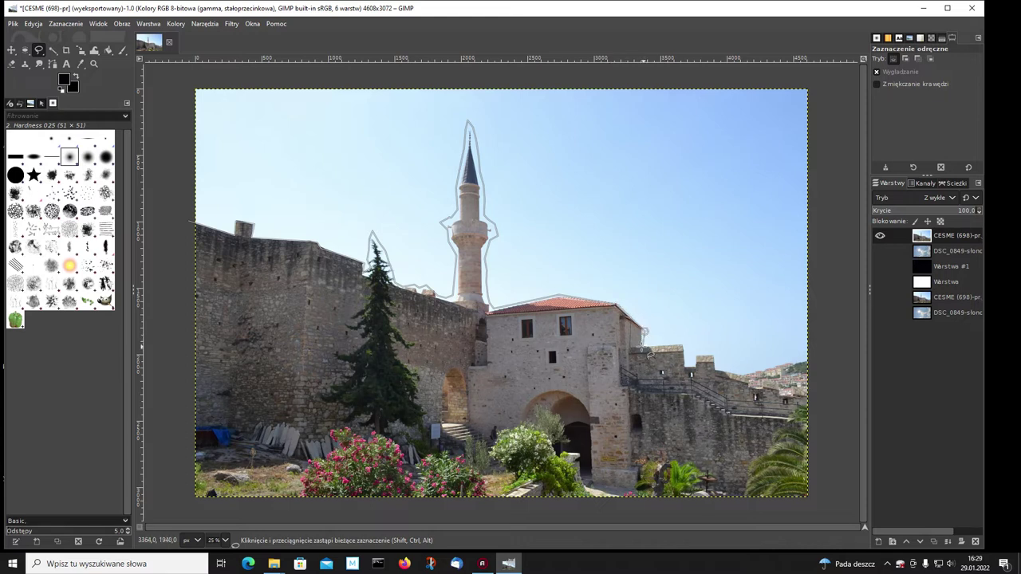
pyautogui.click(682, 343)
pyautogui.click(692, 364)
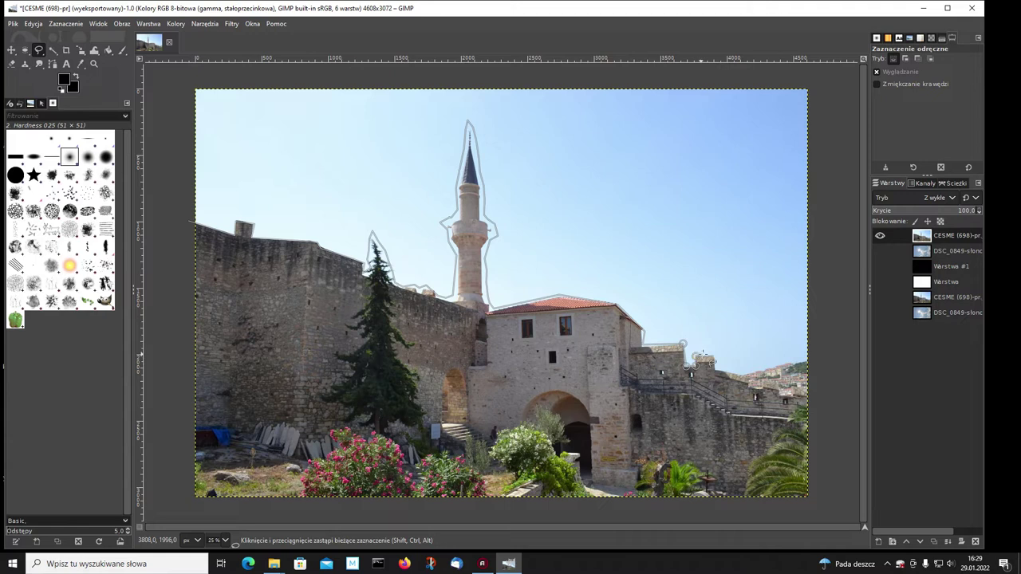
pyautogui.click(713, 355)
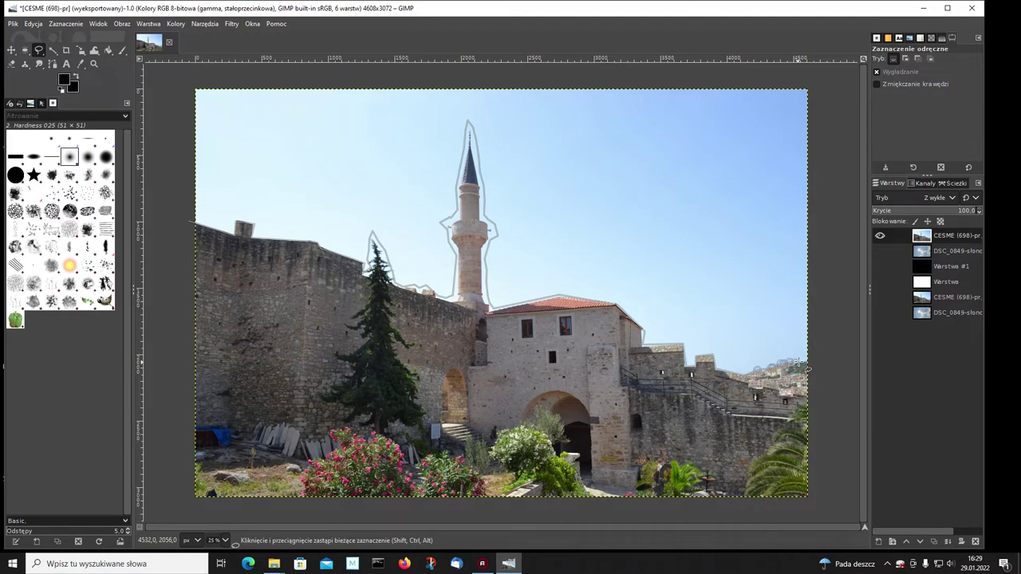
pyautogui.moveTo(818, 353)
pyautogui.mouseDown()
pyautogui.moveTo(820, 95)
pyautogui.moveTo(208, 71)
pyautogui.moveTo(167, 99)
pyautogui.moveTo(171, 187)
pyautogui.moveTo(189, 221)
pyautogui.mouseUp()
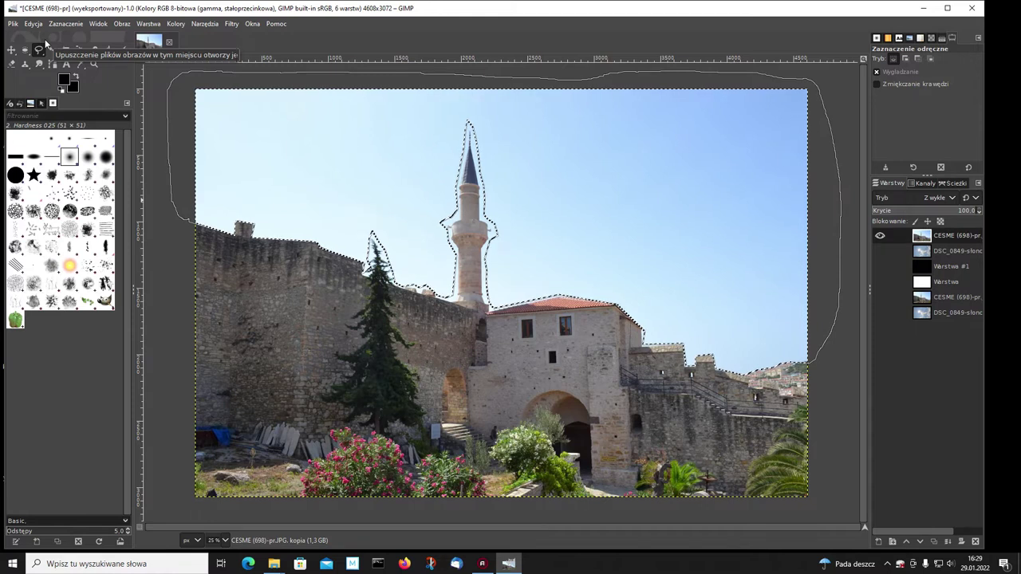
# Step: Delete the sky to transparency, deselect all, swap colours, and switch to Fuzzy Select
pyautogui.press('Delete')
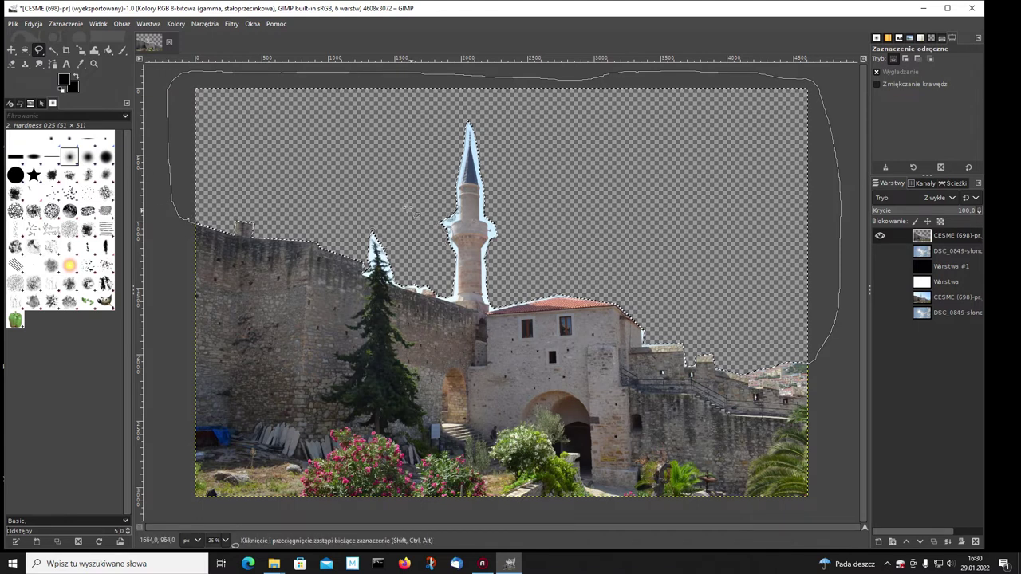
pyautogui.click(64, 24)
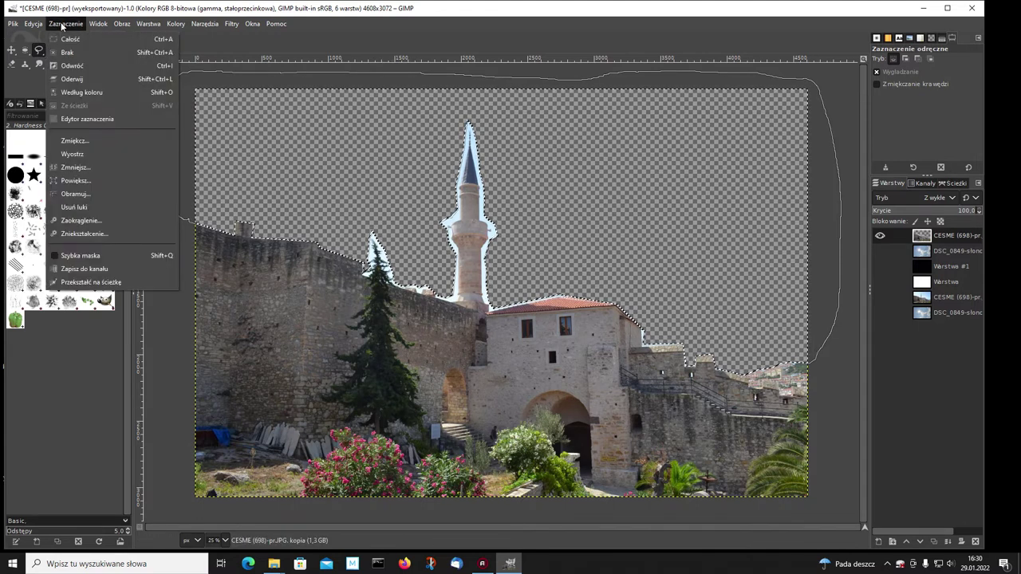
pyautogui.click(67, 52)
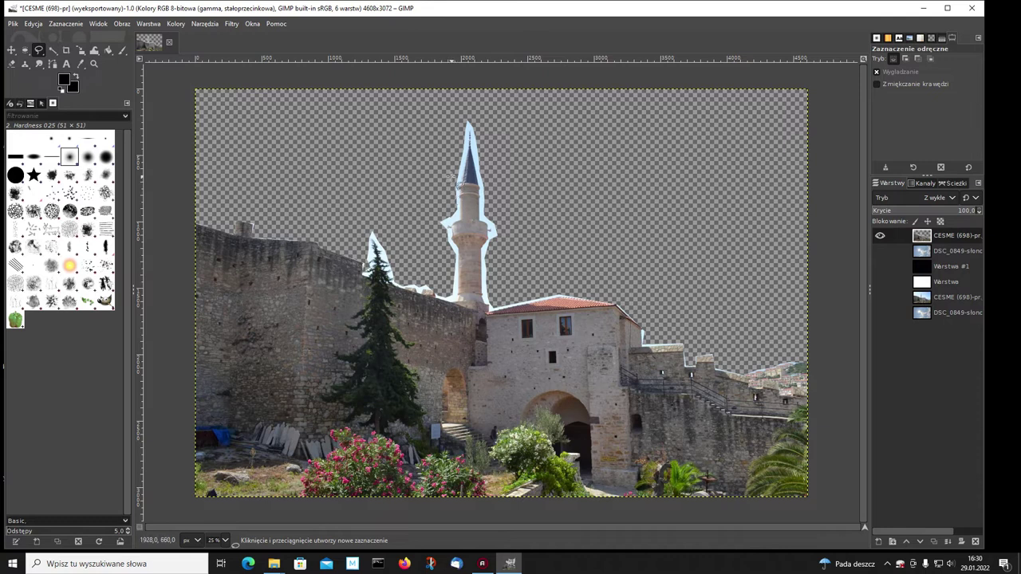
pyautogui.press('x')
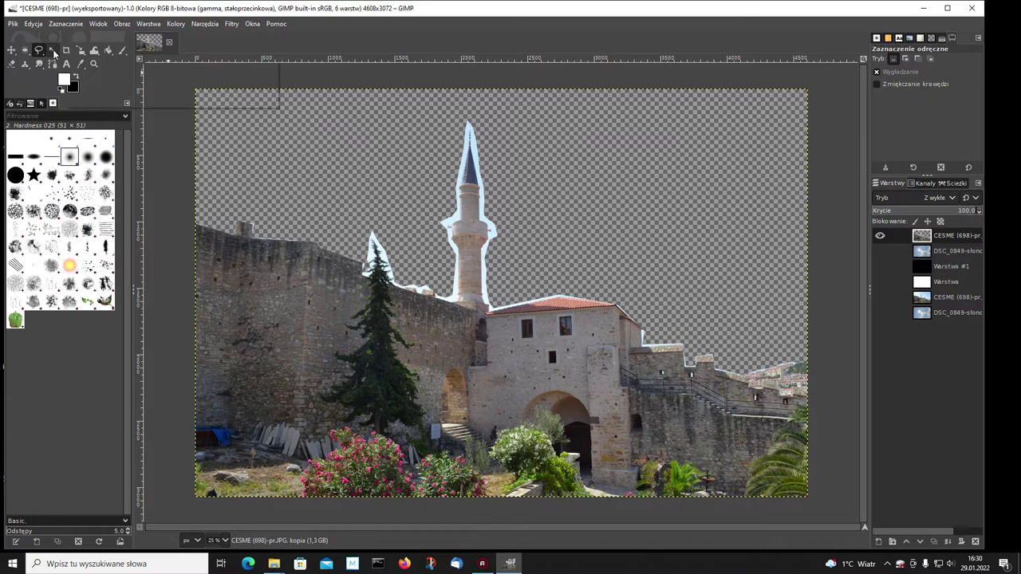
pyautogui.click(54, 51)
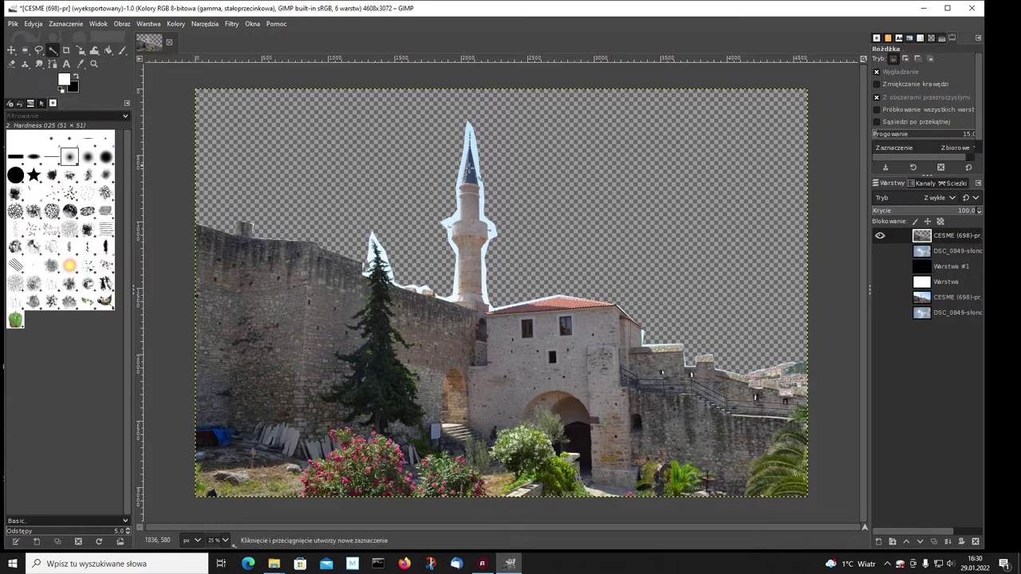
# Step: Fuzzy-select the white halo by the minaret and show the black layer Warstwa #1
pyautogui.click(474, 160)
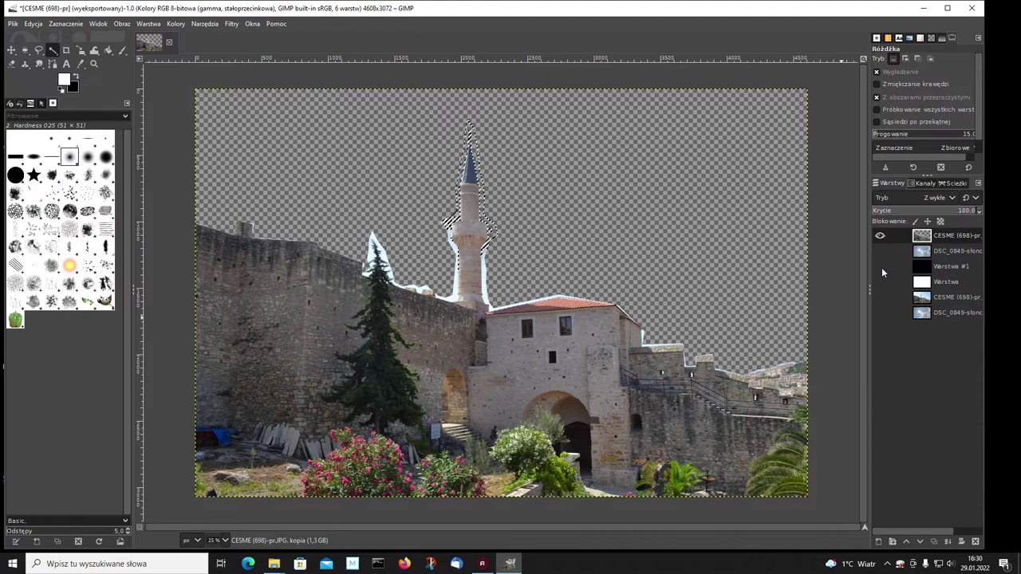
pyautogui.click(881, 268)
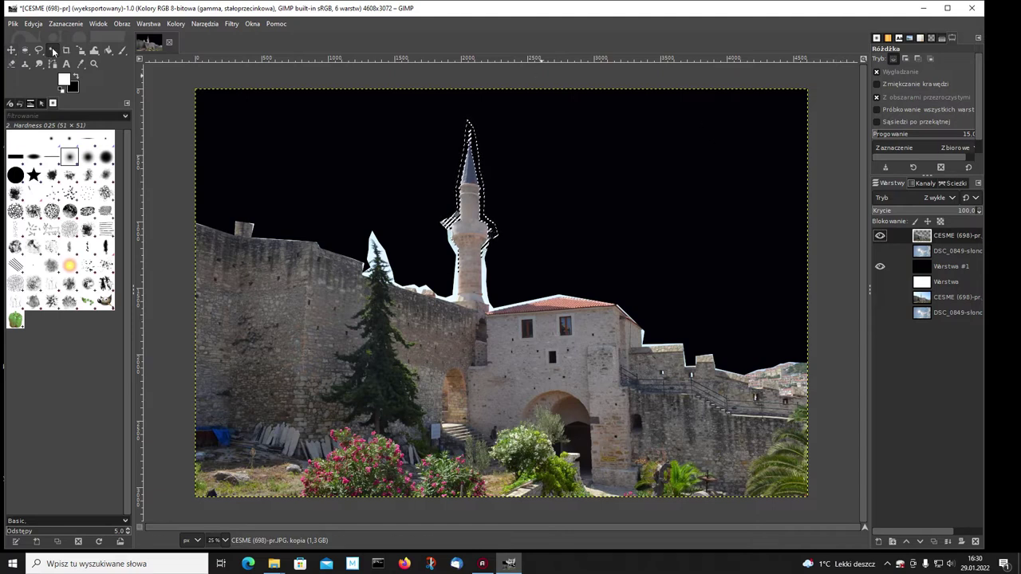
# Step: Fuzzy-select fringe areas beside the minaret, roof end, tree top and wall, adjusting the threshold
pyautogui.click(483, 277)
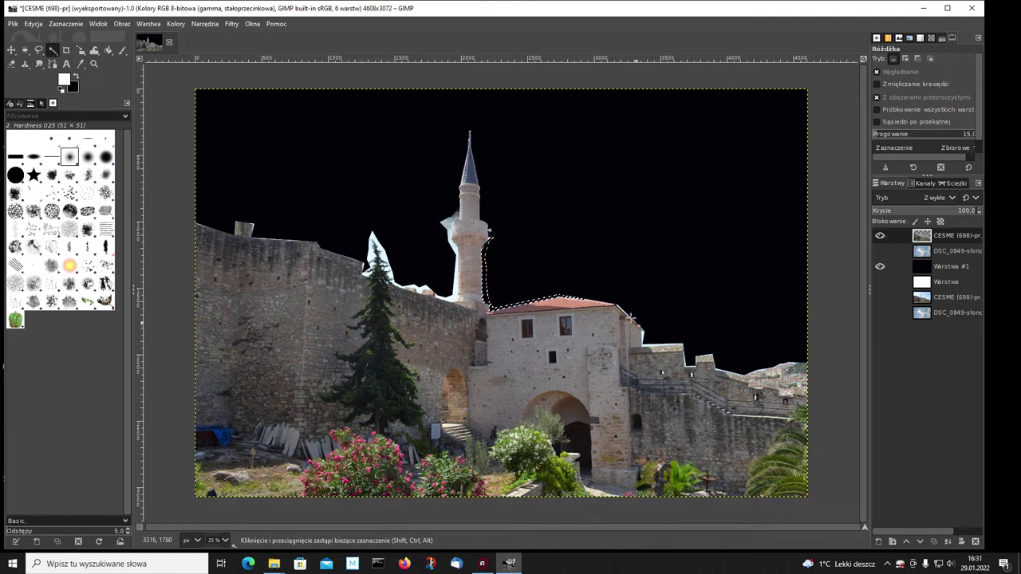
pyautogui.click(620, 308)
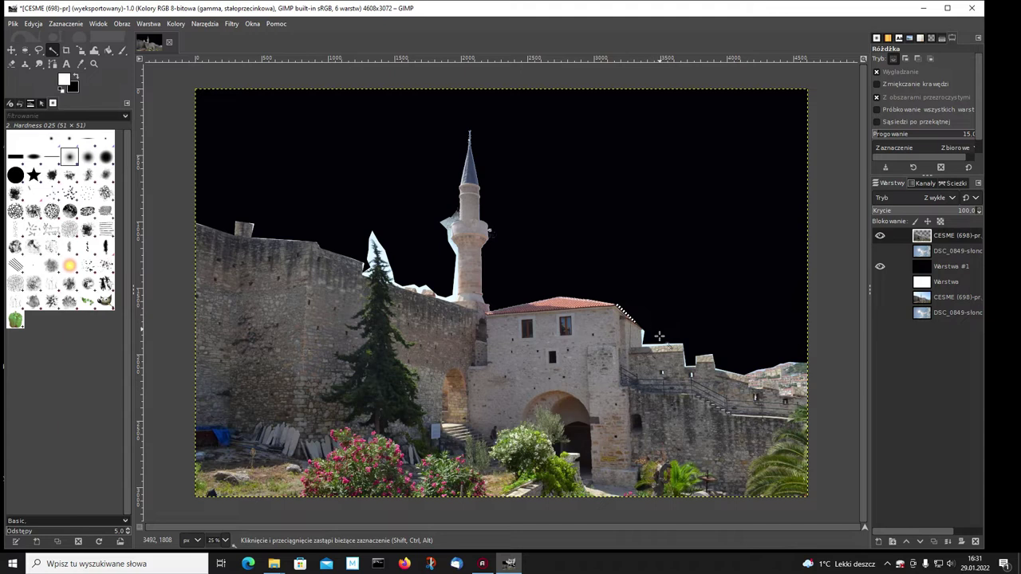
pyautogui.click(371, 254)
pyautogui.moveTo(372, 256); pyautogui.dragTo(374, 242)
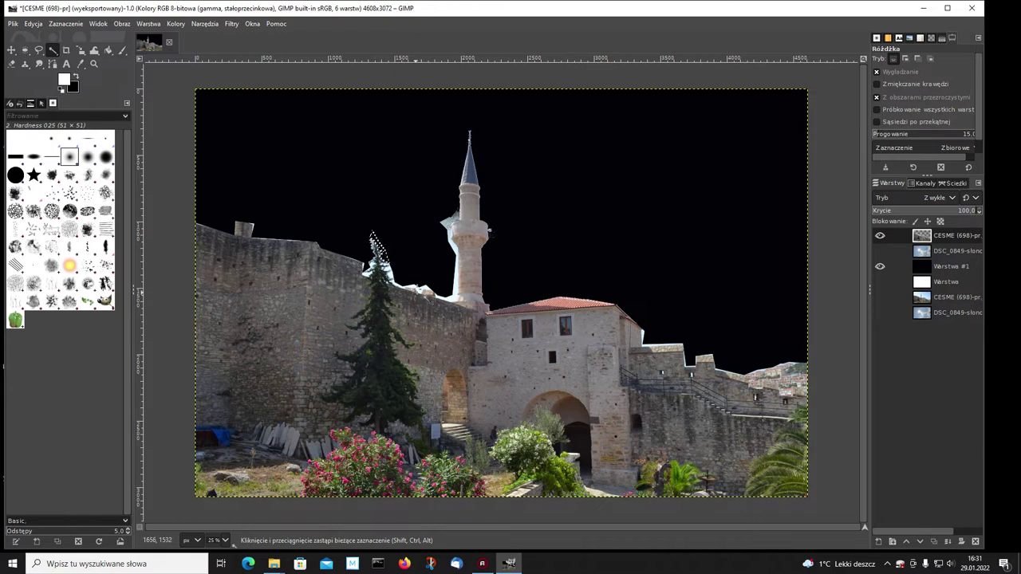
pyautogui.click(423, 293)
# Step: At 50% zoom, select and delete the white fringe along the minaret's left edge
pyautogui.click(226, 542)
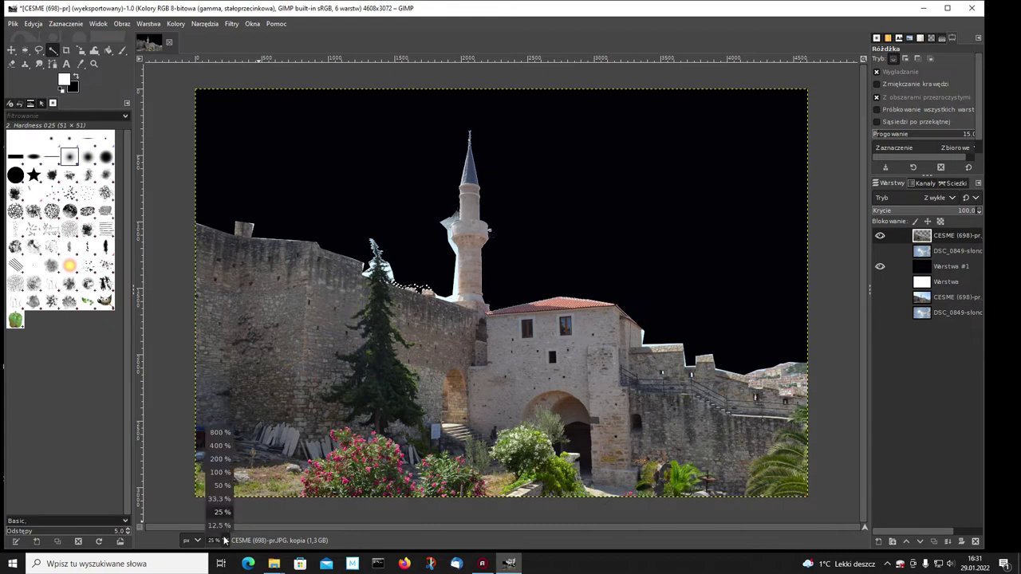
pyautogui.click(221, 484)
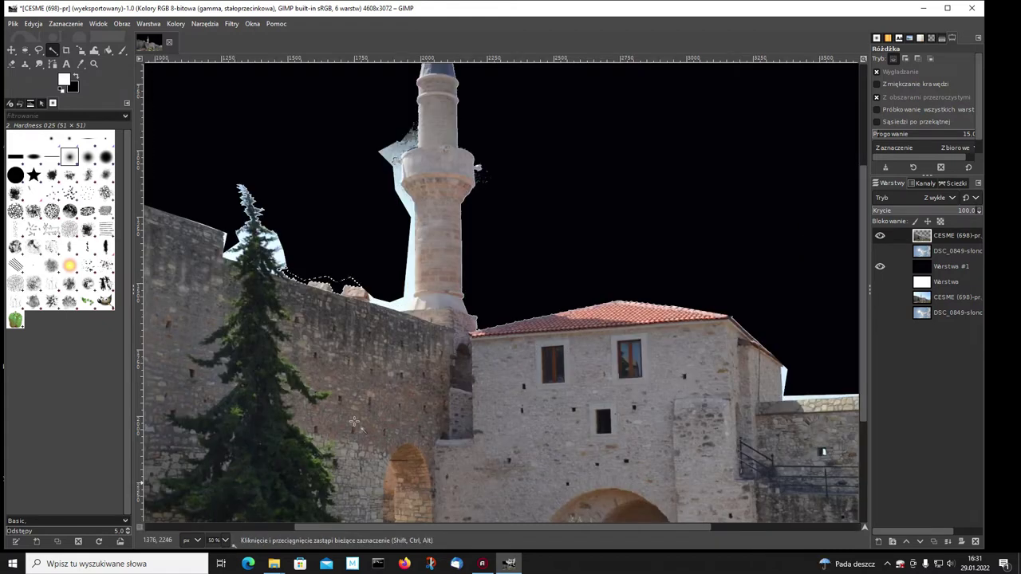
pyautogui.click(407, 268)
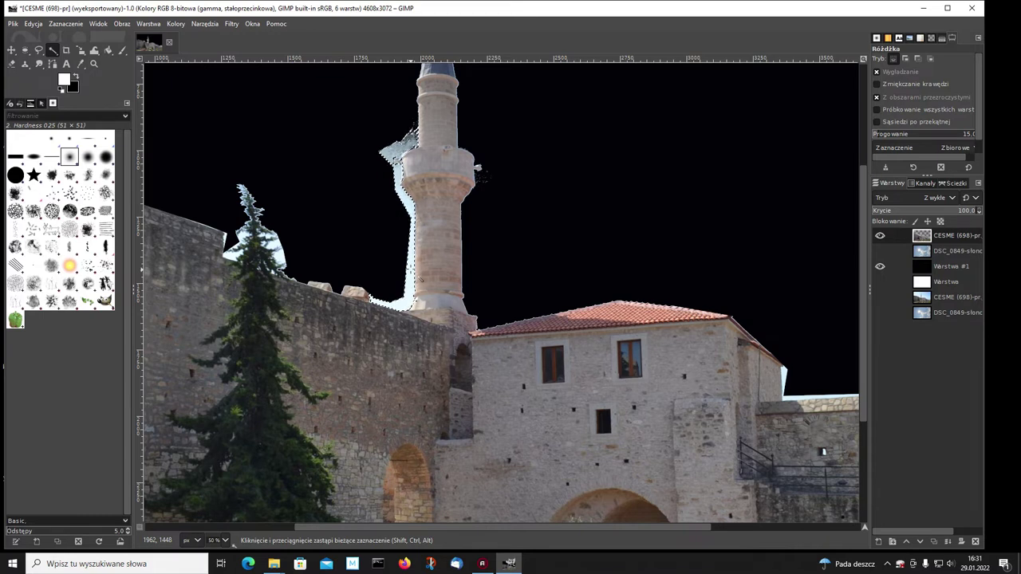
pyautogui.press('Delete')
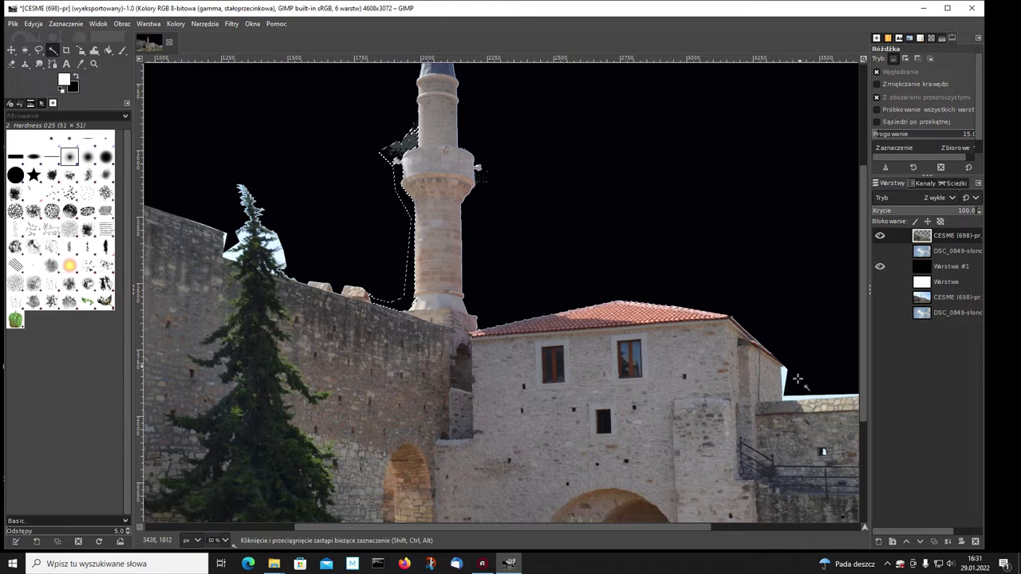
# Step: Fuzzy-select the fringe along the wall top and the castle outline against the black sky
pyautogui.moveTo(511, 532); pyautogui.dragTo(662, 533)
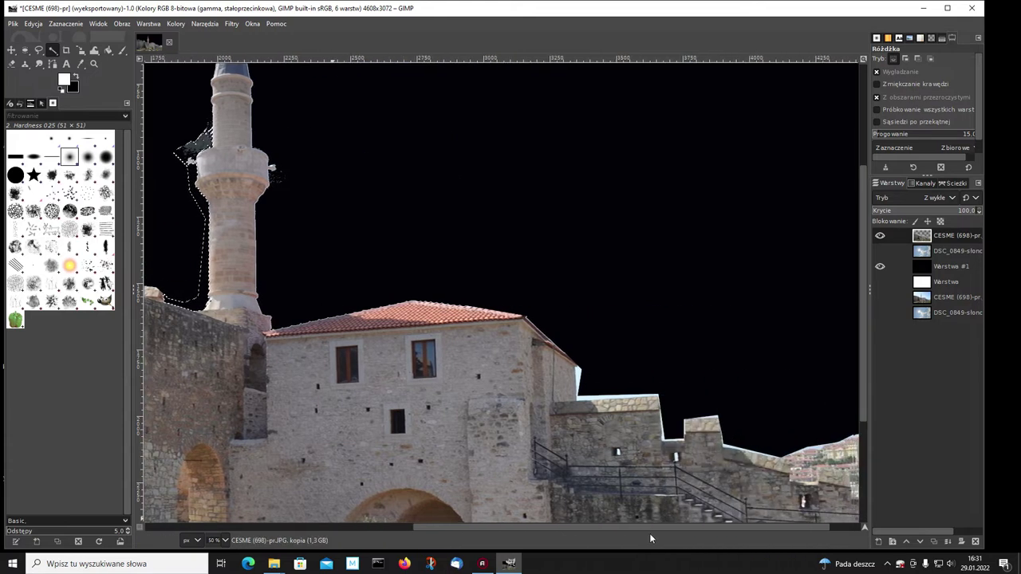
pyautogui.click(529, 375)
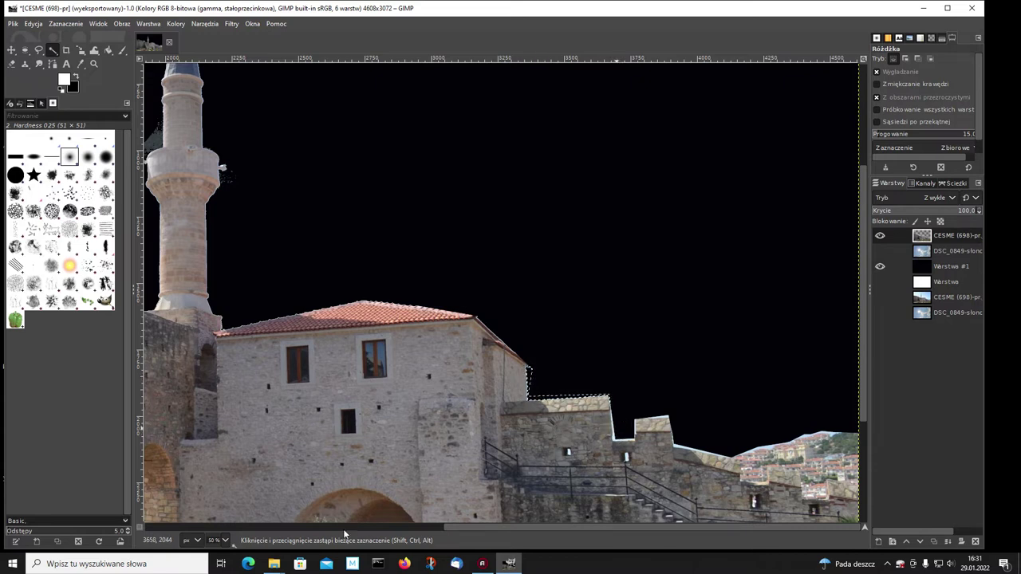
pyautogui.click(614, 434)
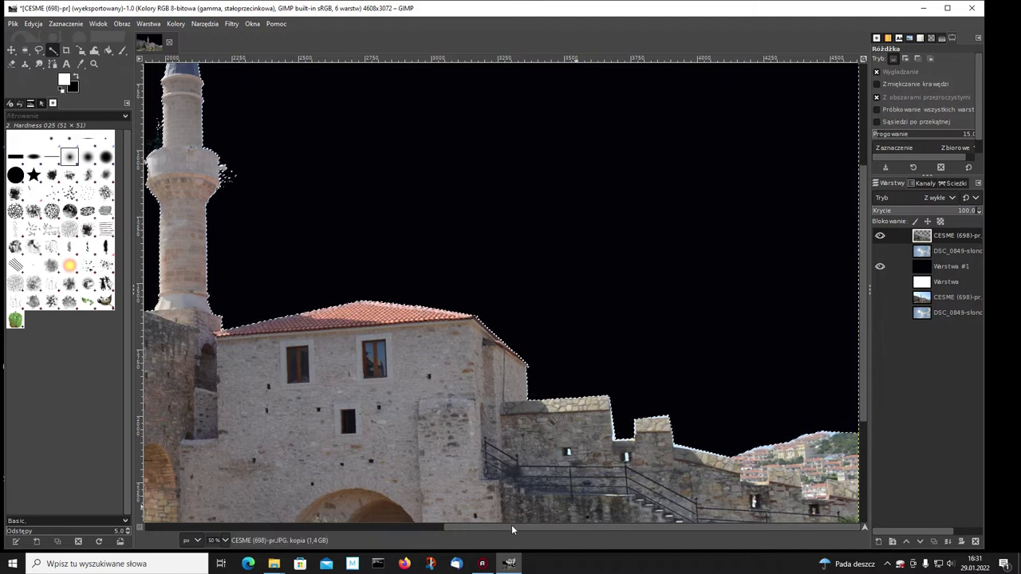
pyautogui.click(222, 168)
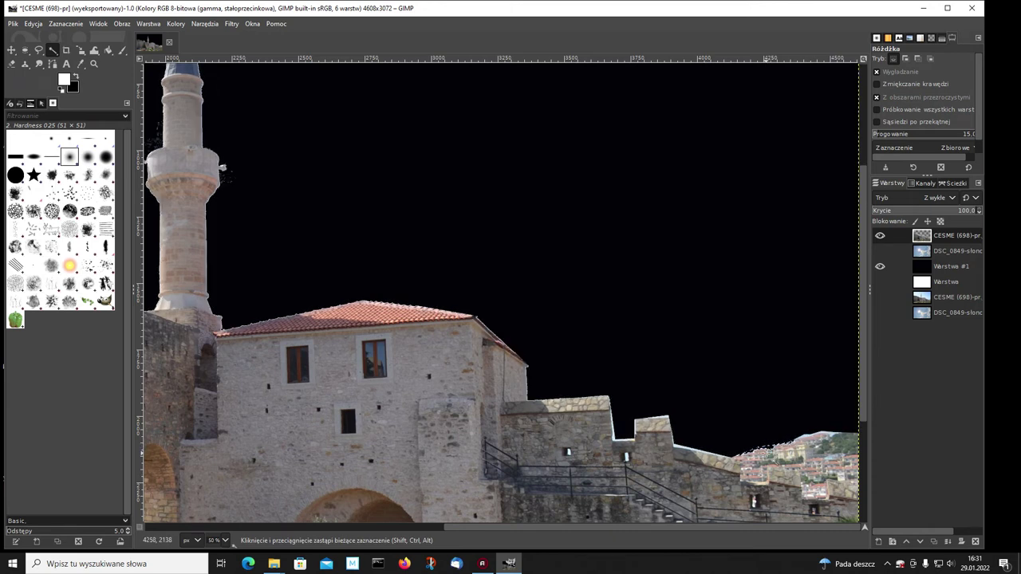
pyautogui.click(832, 431)
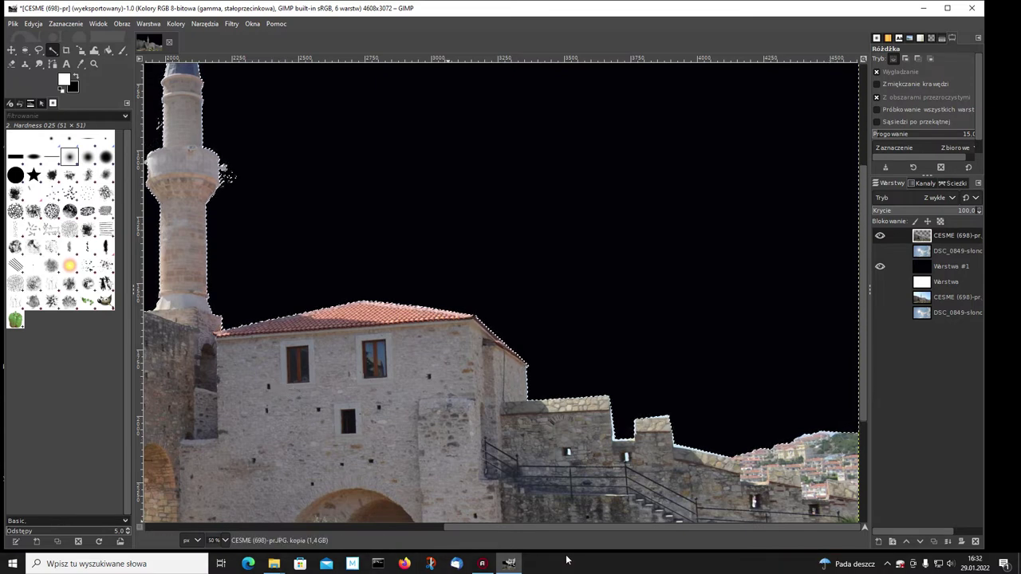
pyautogui.moveTo(451, 525); pyautogui.dragTo(207, 541)
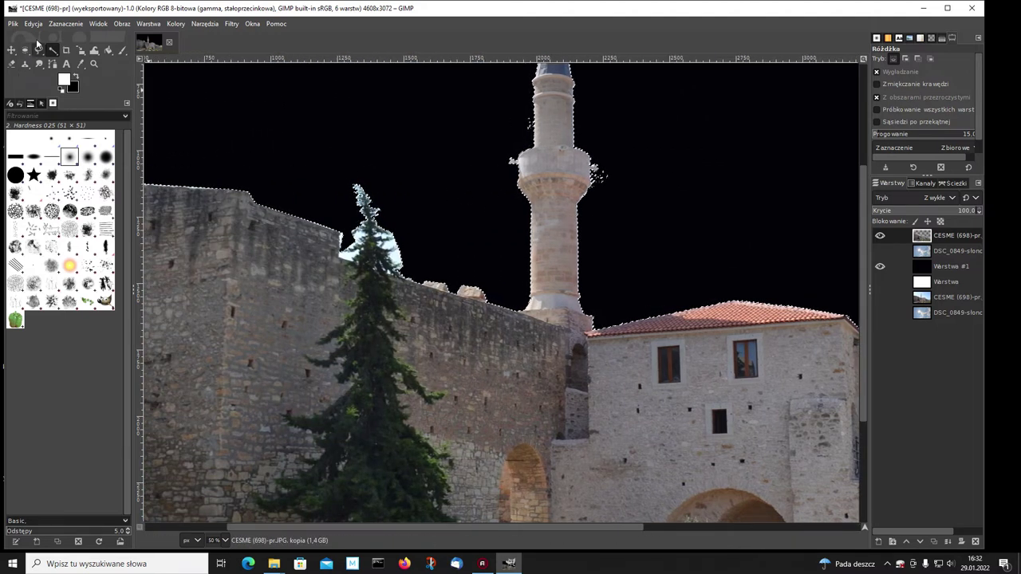
# Step: Deselect all, zoom to 100%, and scroll up to the minaret's spire and balcony
pyautogui.click(58, 25)
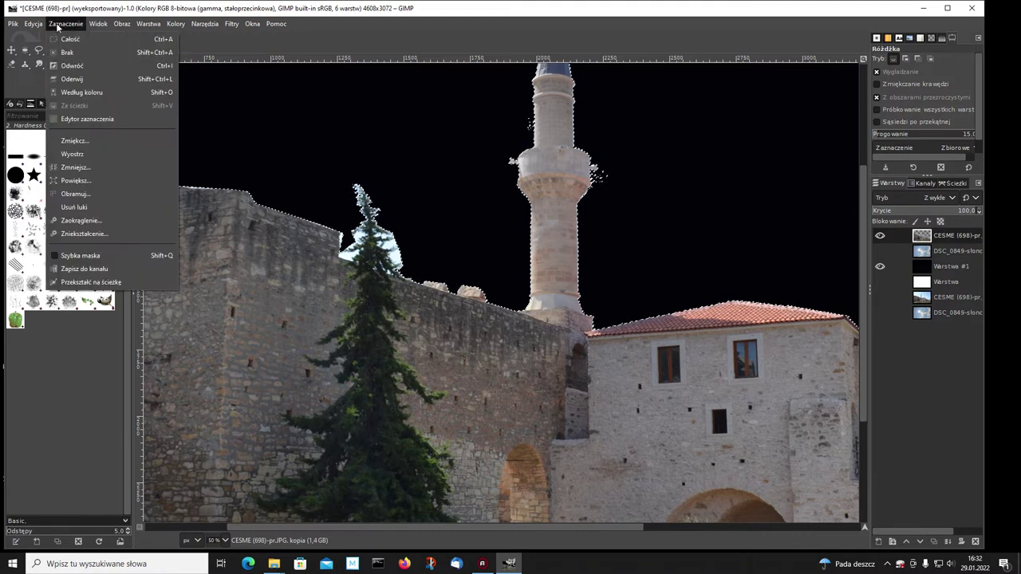
pyautogui.click(67, 52)
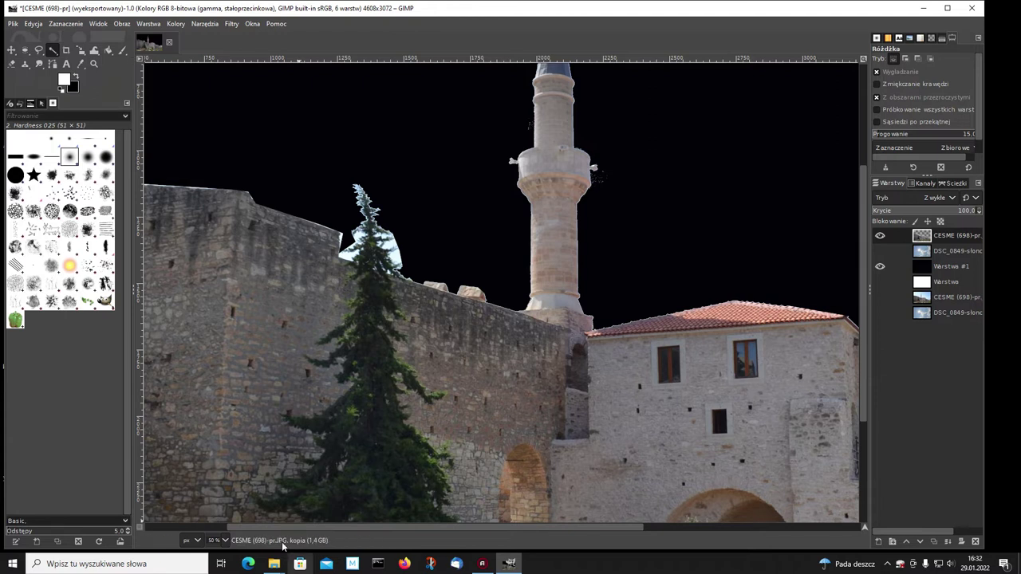
pyautogui.click(225, 542)
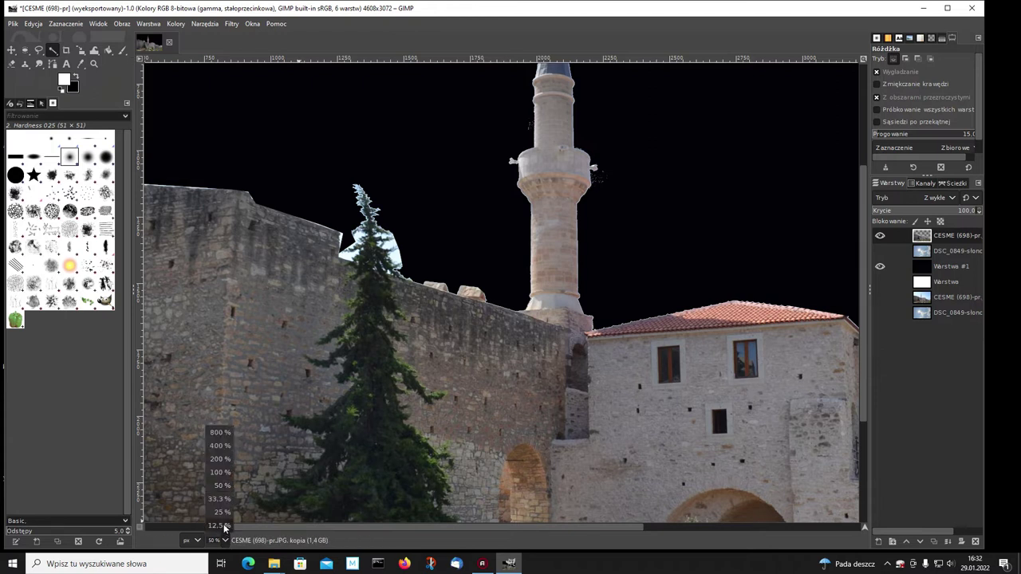
pyautogui.click(222, 472)
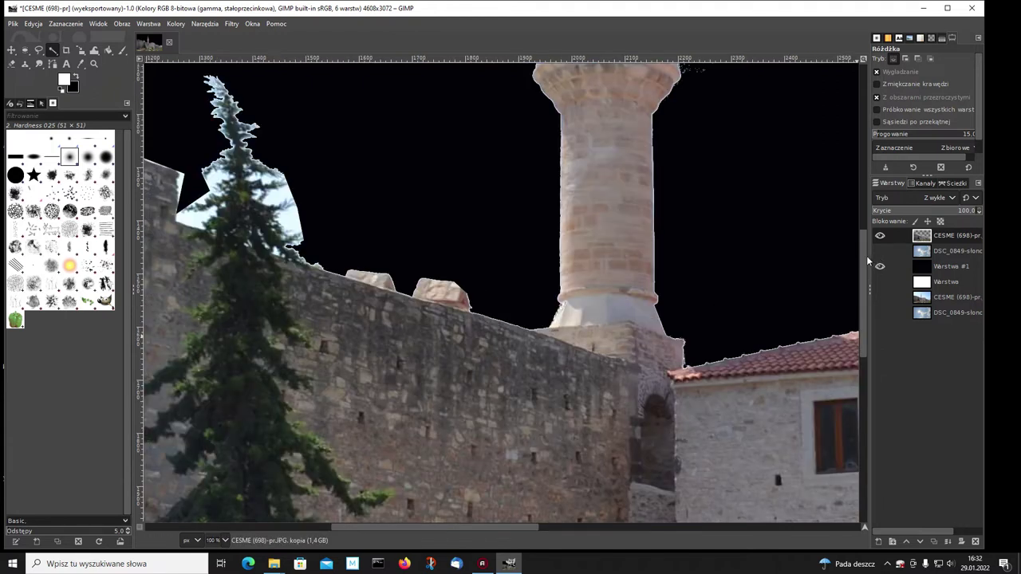
pyautogui.moveTo(866, 255); pyautogui.dragTo(863, 190)
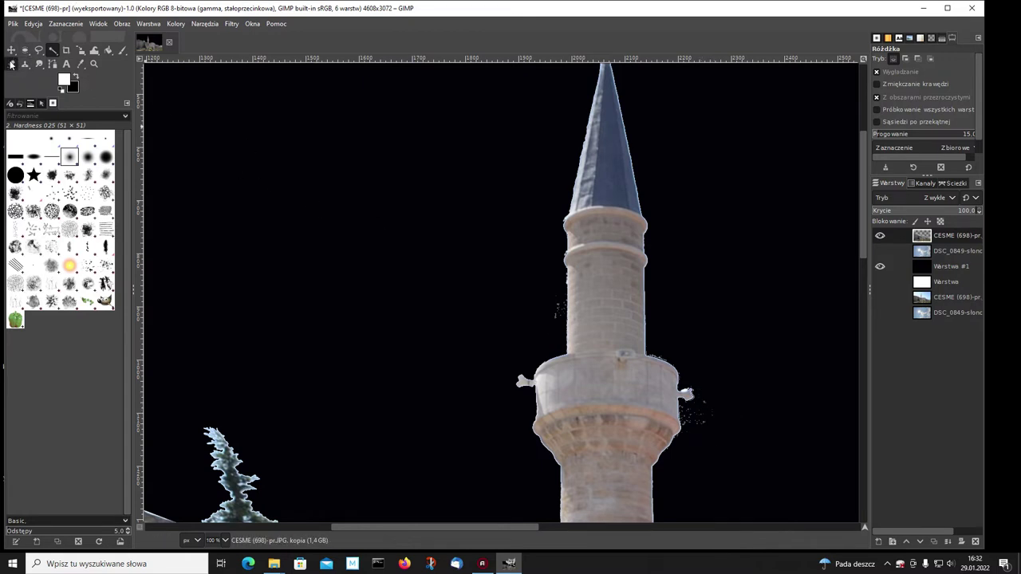
# Step: Erase the stray pale specks beside the minaret's balcony with a size-33 eraser
pyautogui.click(12, 64)
pyautogui.click(878, 108)
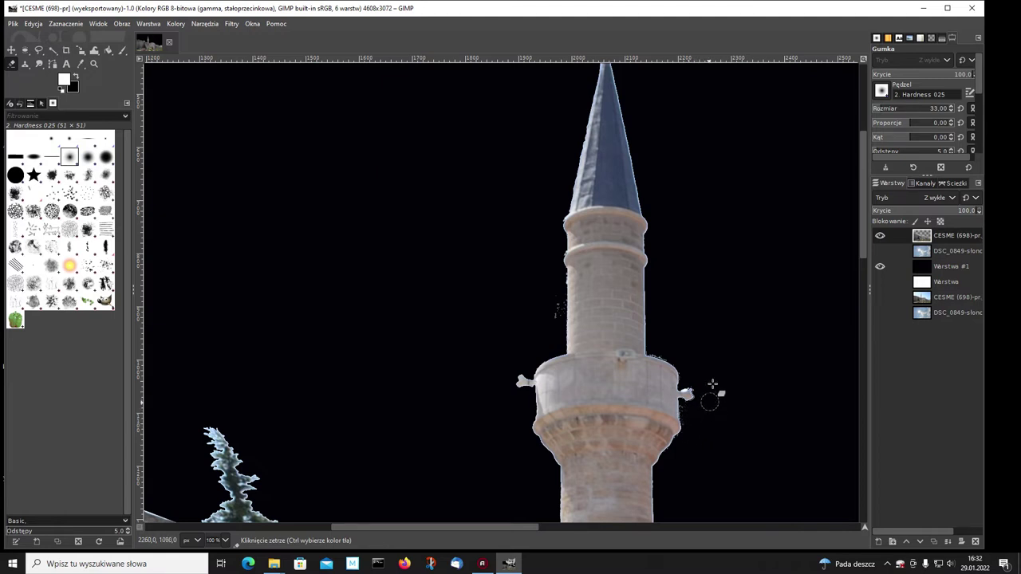
pyautogui.click(711, 358)
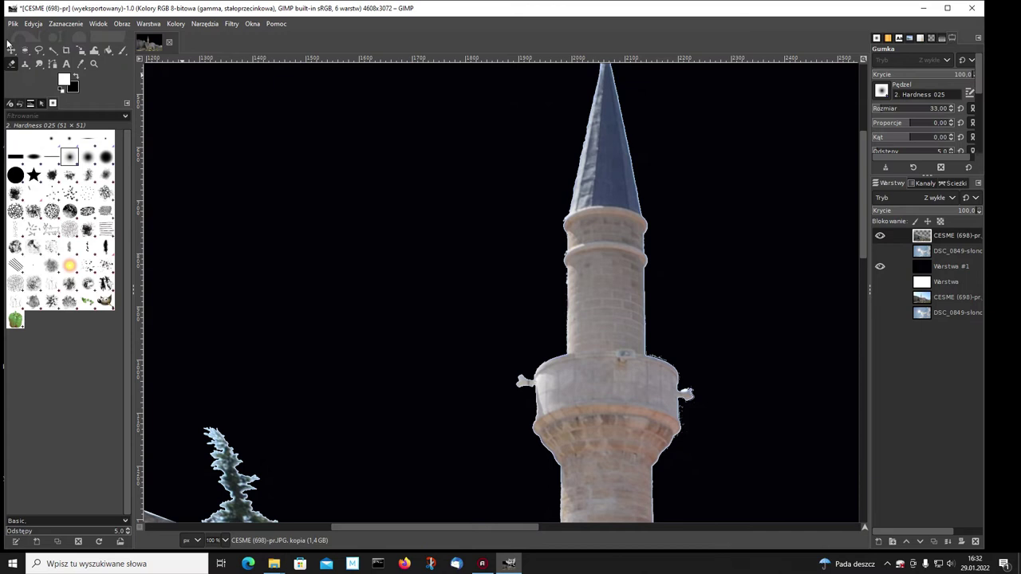
# Step: Zoom to 200% and lasso the first fringe area at the minaret's edge
pyautogui.click(39, 51)
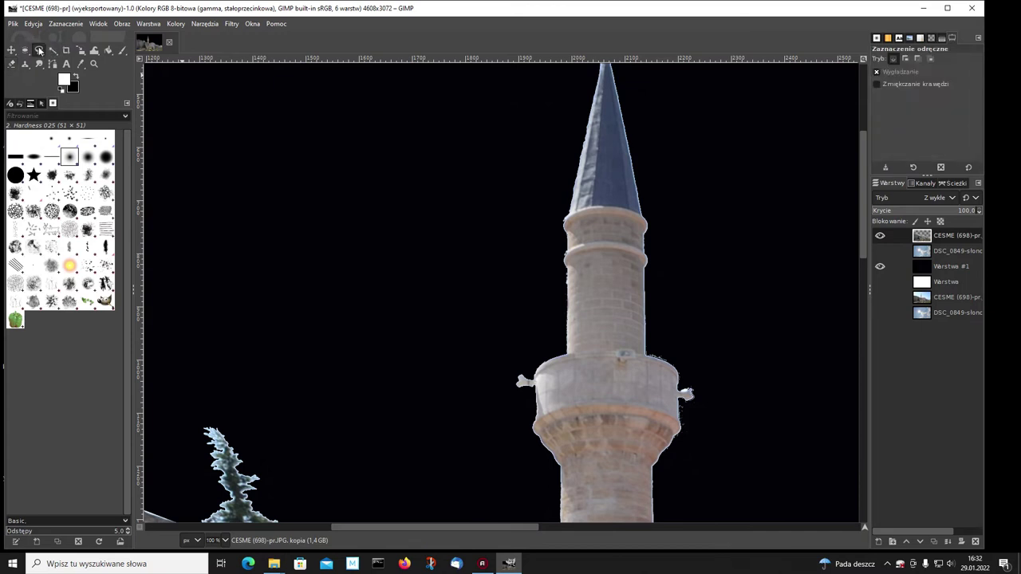
pyautogui.click(225, 540)
pyautogui.click(215, 463)
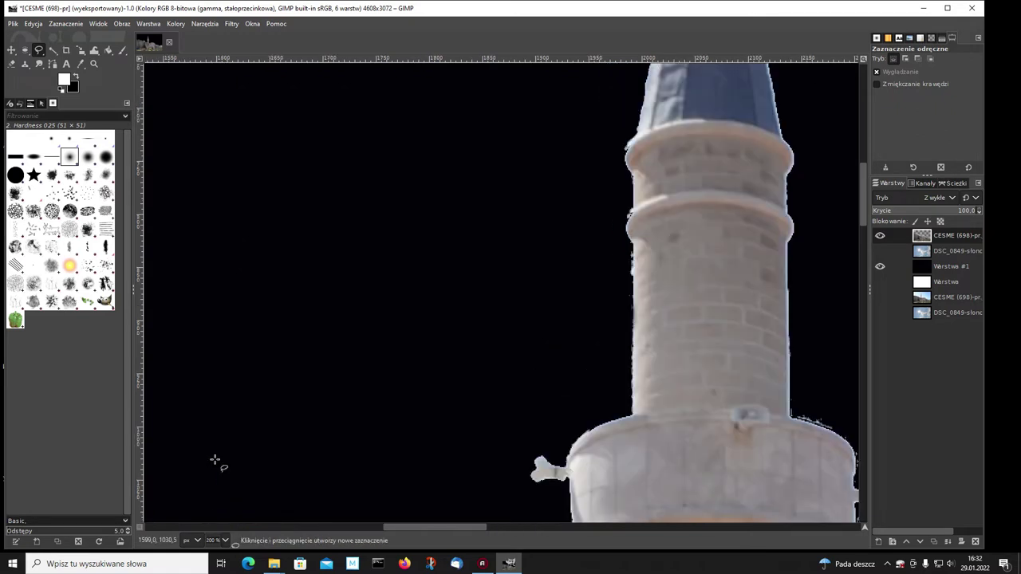
pyautogui.click(628, 201)
pyautogui.click(629, 221)
pyautogui.click(601, 235)
pyautogui.click(601, 213)
pyautogui.click(628, 200)
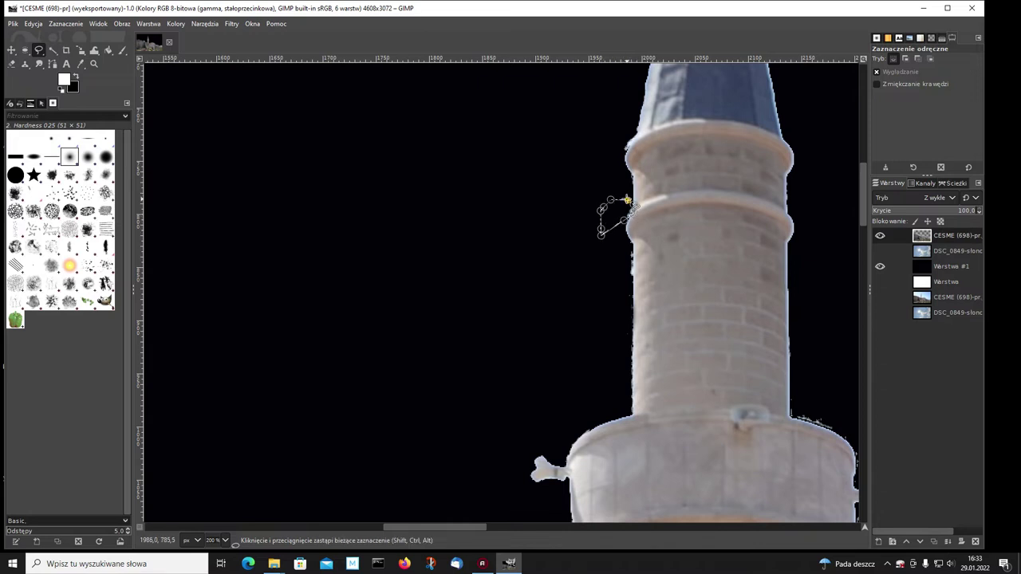
pyautogui.press('Return')
# Step: Lasso the stray fringe along the left side of the tower
pyautogui.moveTo(618, 247)
pyautogui.mouseDown()
pyautogui.moveTo(627, 242)
pyautogui.moveTo(632, 288)
pyautogui.mouseUp()
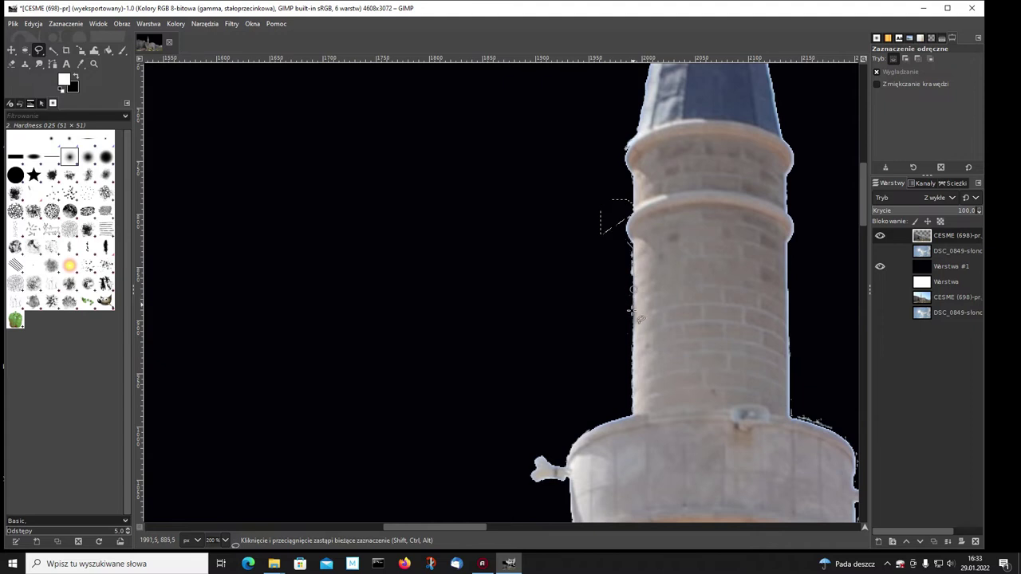
pyautogui.moveTo(633, 290); pyautogui.dragTo(591, 268)
pyautogui.click(591, 268)
pyautogui.click(605, 257)
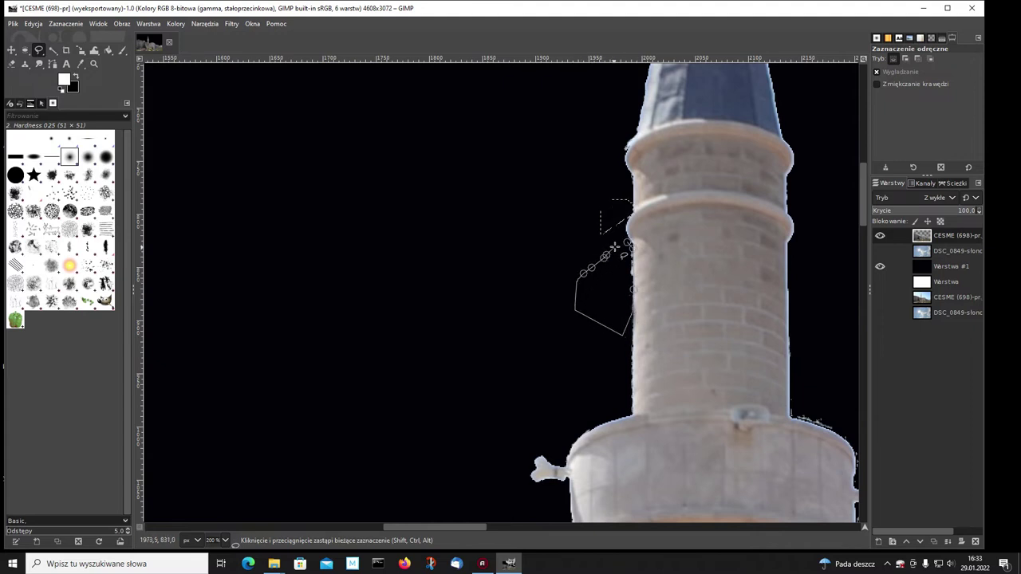
pyautogui.doubleClick(628, 242)
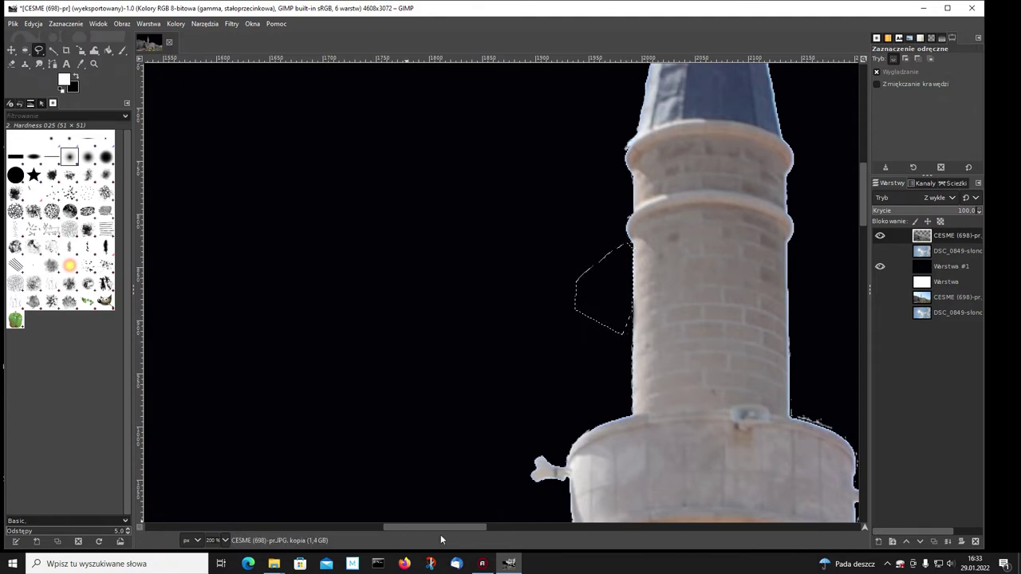
pyautogui.moveTo(445, 527); pyautogui.dragTo(492, 522)
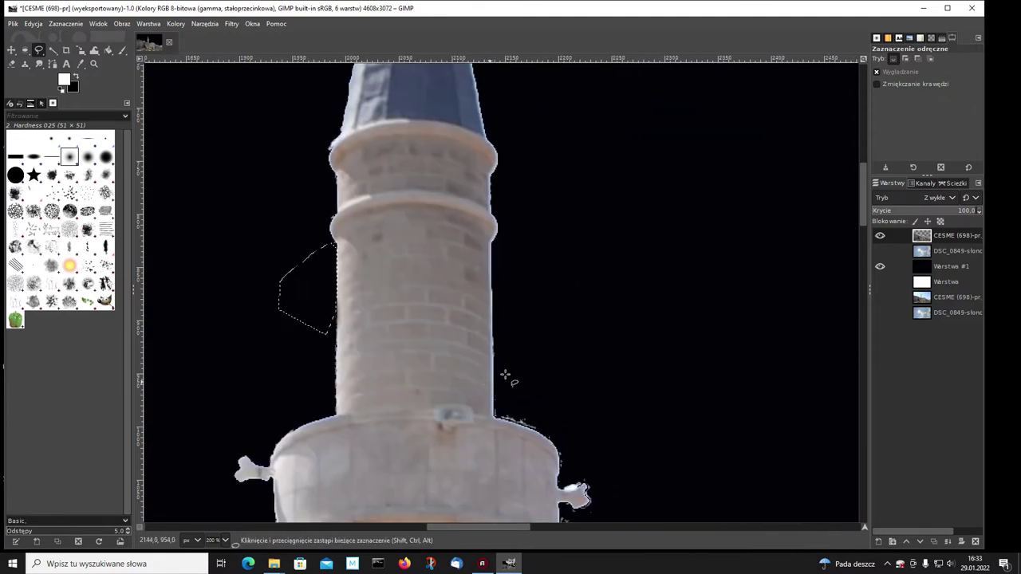
# Step: Lasso the fringe down the tower's edge and beside the right ornament
pyautogui.moveTo(496, 384)
pyautogui.mouseDown()
pyautogui.moveTo(494, 416)
pyautogui.moveTo(547, 433)
pyautogui.mouseUp()
pyautogui.click(585, 406)
pyautogui.click(518, 379)
pyautogui.click(494, 386)
pyautogui.press('Return')
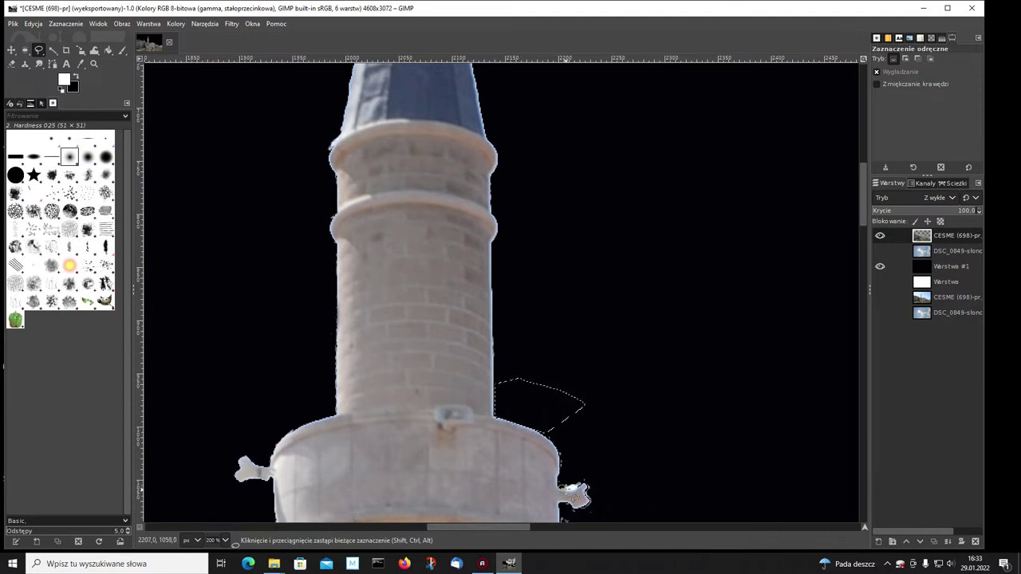
pyautogui.moveTo(579, 489)
pyautogui.mouseDown()
pyautogui.moveTo(570, 434)
pyautogui.moveTo(568, 464)
pyautogui.mouseUp()
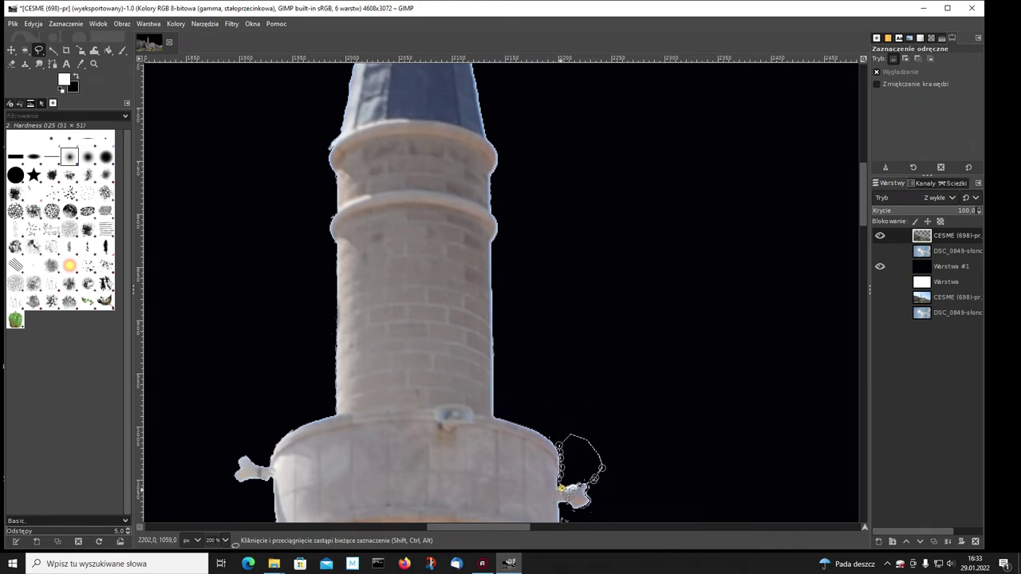
pyautogui.press('Return')
# Step: Zoom to 400%, then lasso and delete the speckles below the right ornament
pyautogui.scroll(-5, 568, 498)
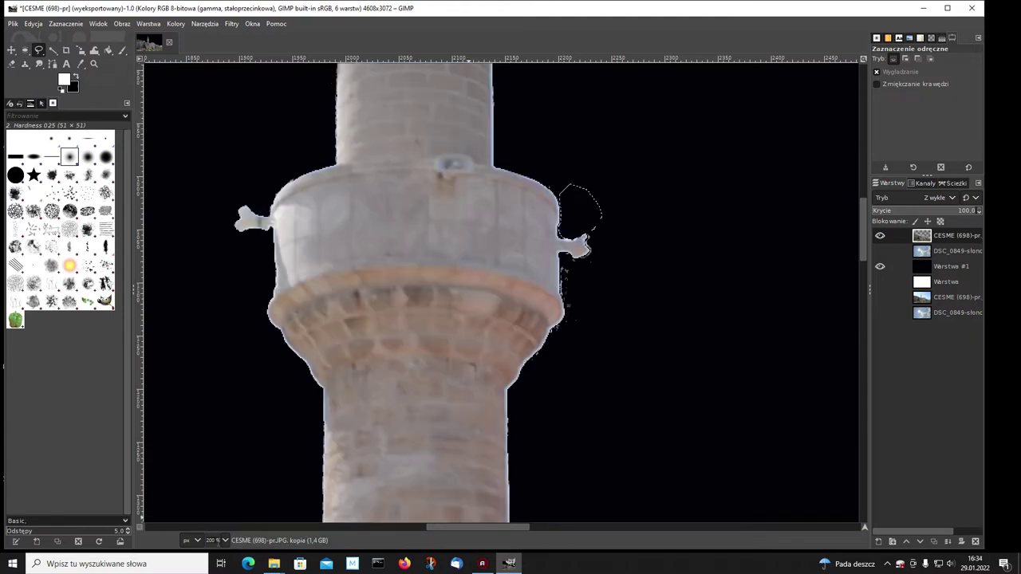
pyautogui.click(225, 542)
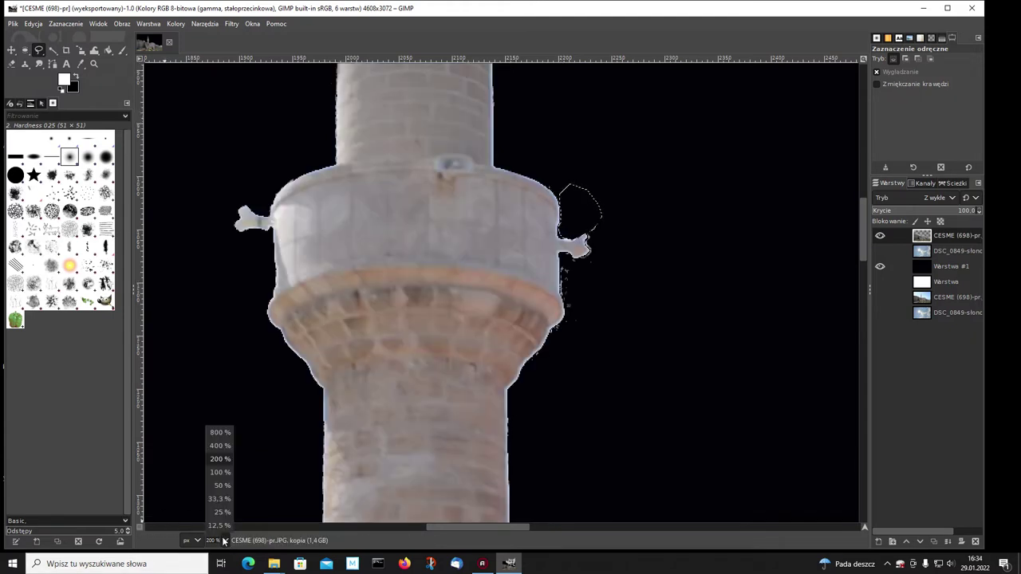
pyautogui.click(220, 446)
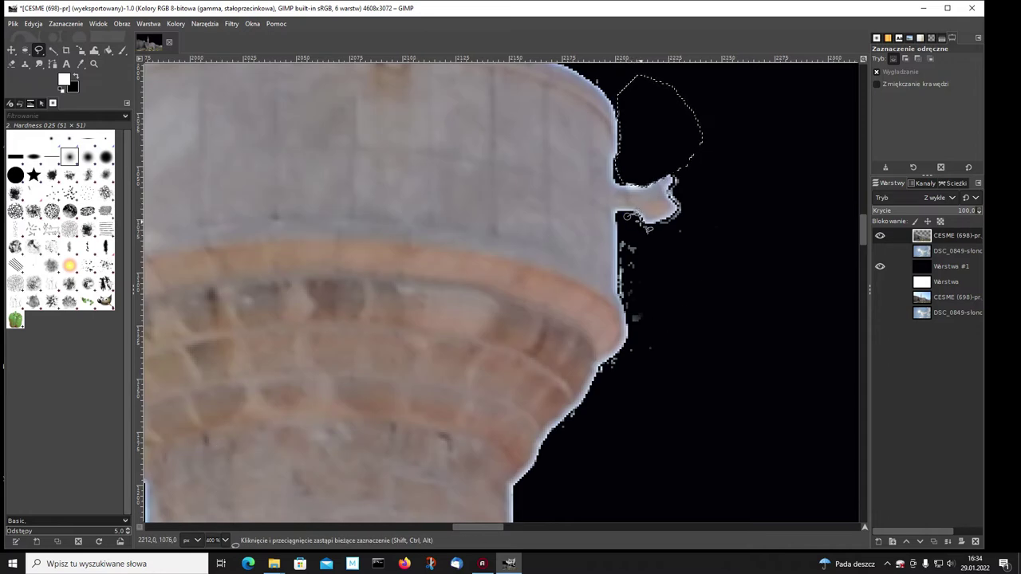
pyautogui.moveTo(650, 225)
pyautogui.mouseDown()
pyautogui.moveTo(668, 363)
pyautogui.moveTo(655, 391)
pyautogui.mouseUp()
pyautogui.click(603, 424)
pyautogui.click(555, 449)
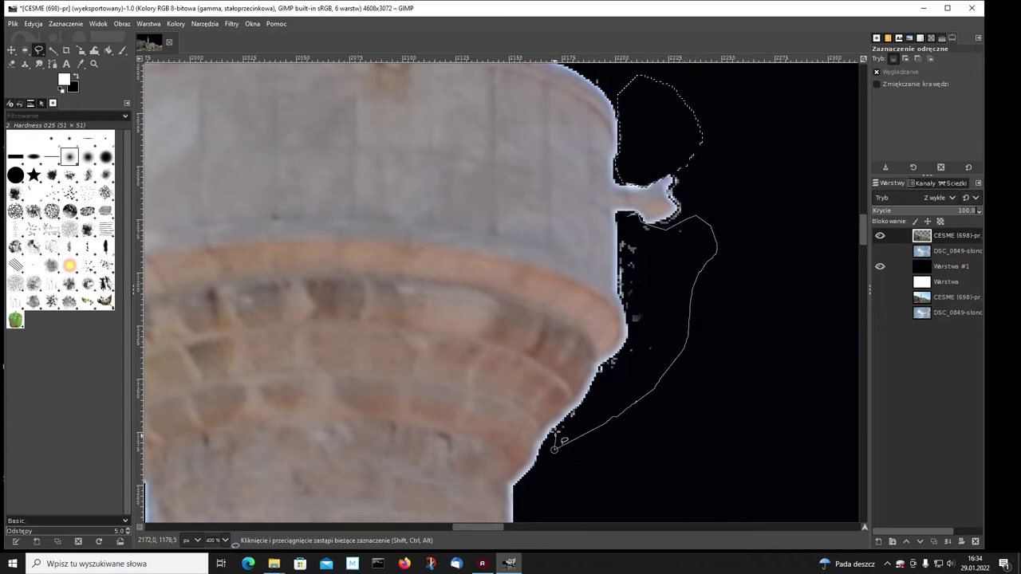
pyautogui.moveTo(561, 420)
pyautogui.mouseDown()
pyautogui.moveTo(594, 391)
pyautogui.moveTo(631, 318)
pyautogui.moveTo(621, 292)
pyautogui.moveTo(628, 217)
pyautogui.mouseUp()
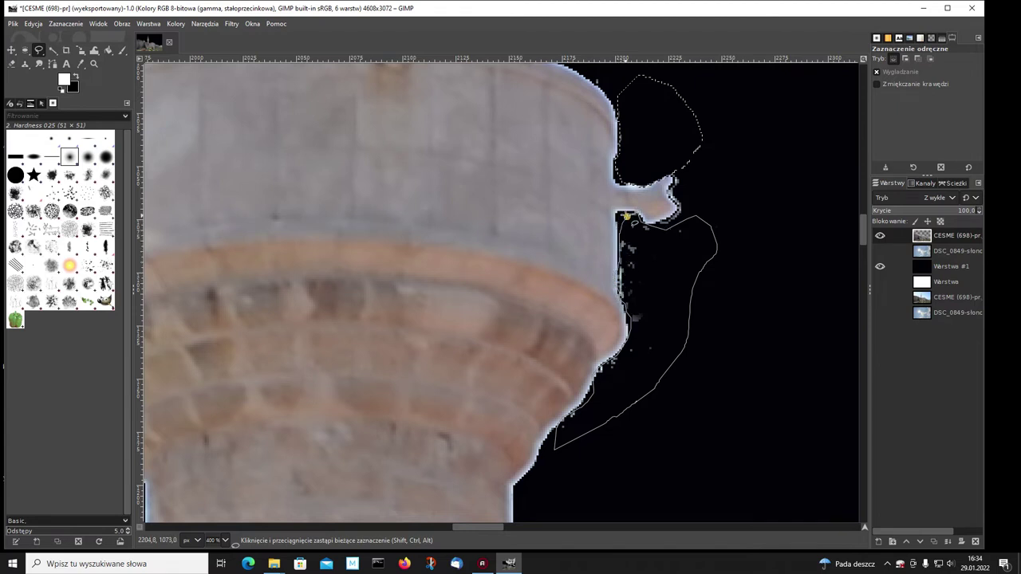
pyautogui.press('Return')
pyautogui.press('Delete')
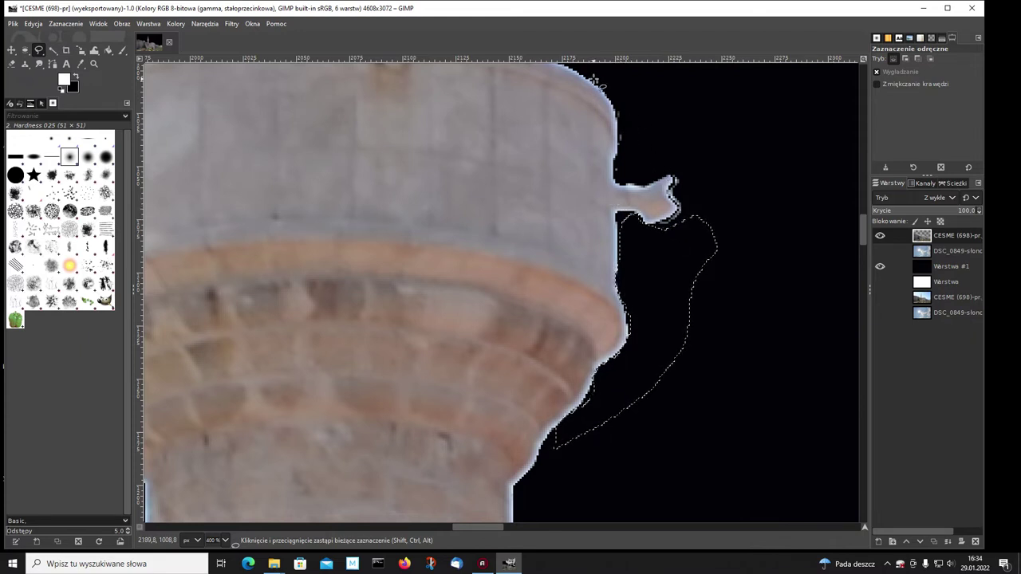
# Step: Lasso the pale gap above the right ornament along the tower edge
pyautogui.moveTo(592, 80); pyautogui.dragTo(625, 121)
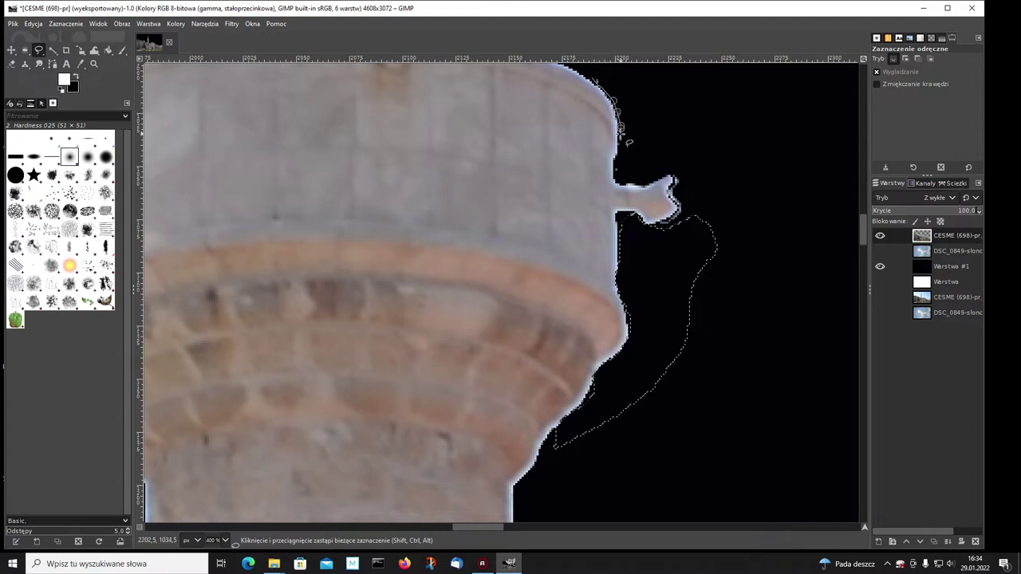
pyautogui.moveTo(628, 162)
pyautogui.mouseDown()
pyautogui.moveTo(675, 125)
pyautogui.moveTo(600, 67)
pyautogui.mouseUp()
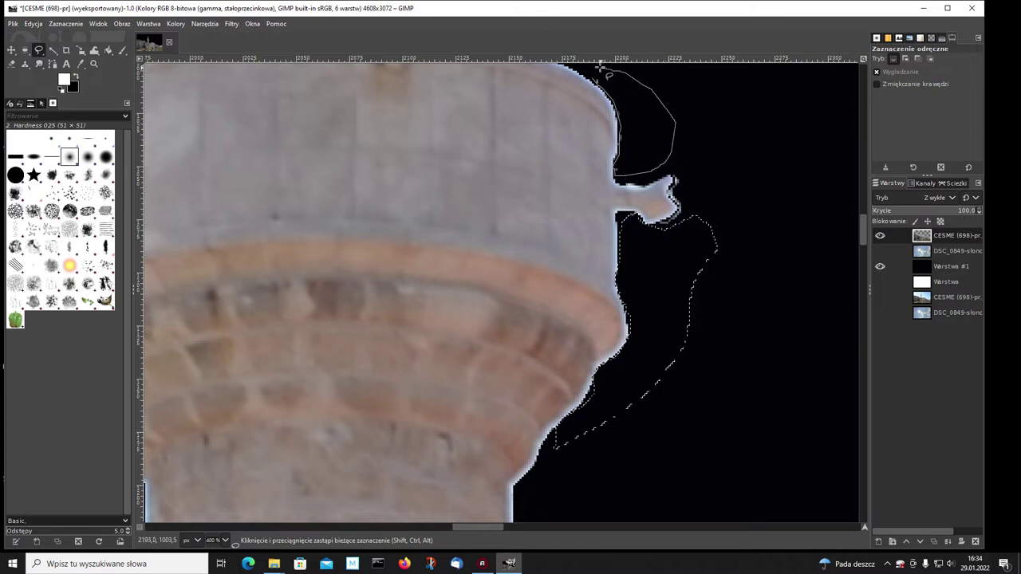
pyautogui.press('Return')
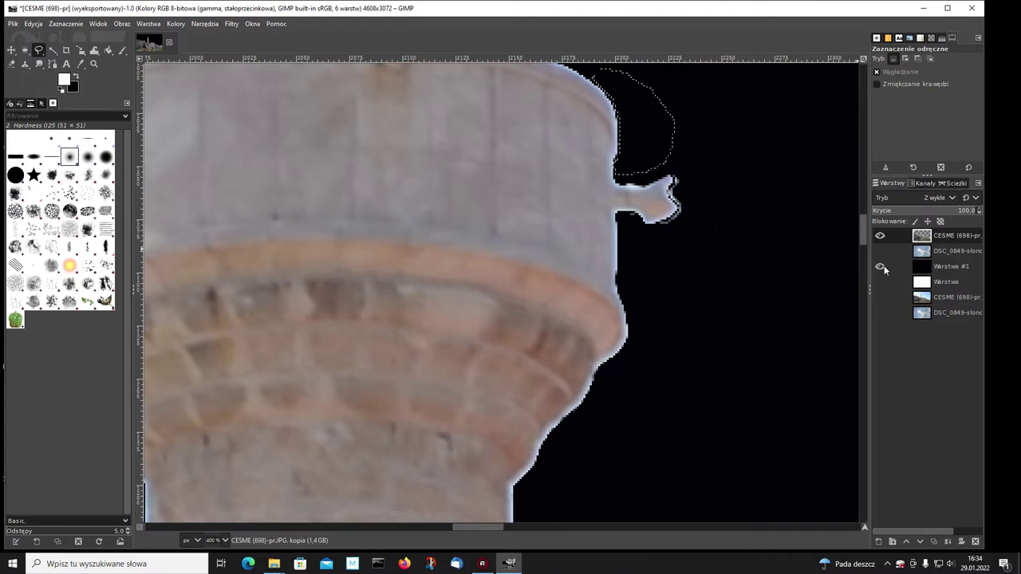
# Step: Hide Warstwa #1, set zoom to 100%, and pan left to the wall's small tower with Fuzzy Select
pyautogui.click(881, 267)
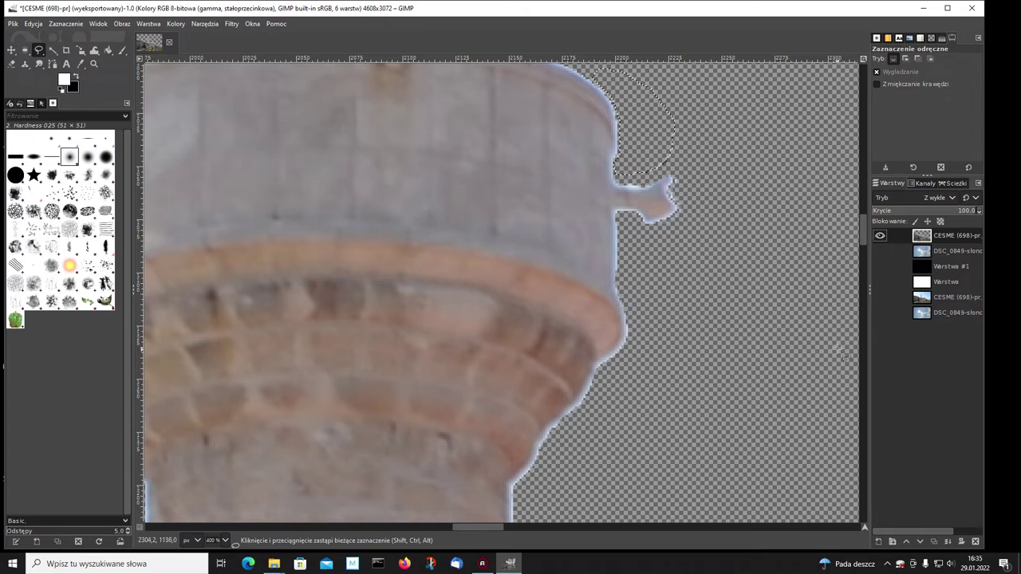
pyautogui.click(225, 541)
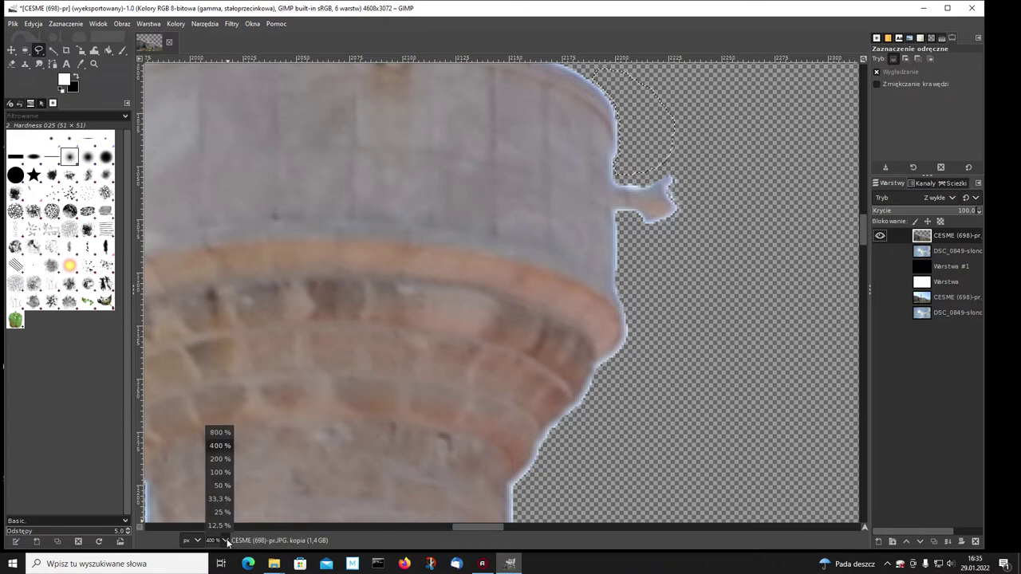
pyautogui.click(214, 500)
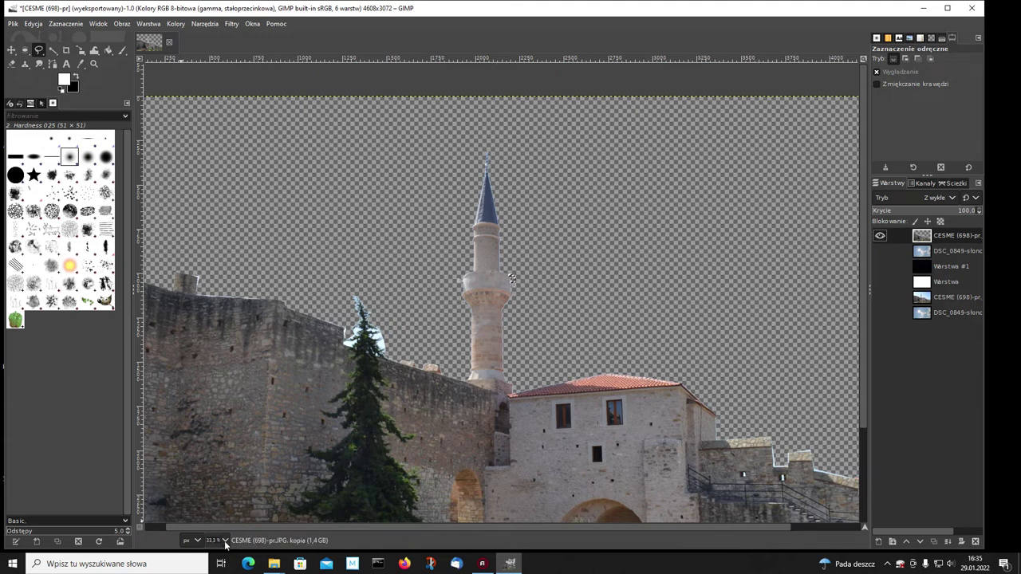
pyautogui.click(226, 545)
pyautogui.click(218, 479)
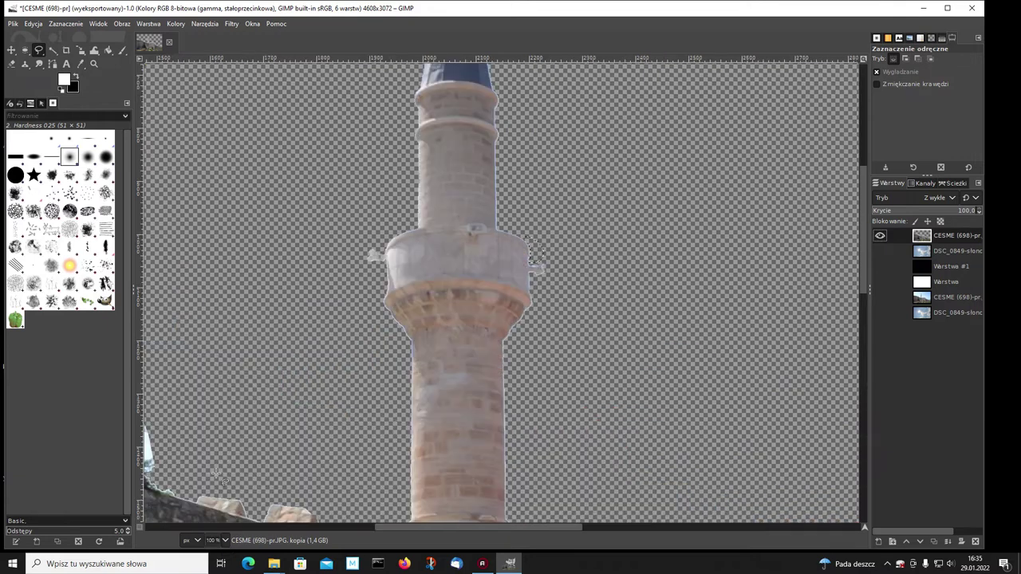
pyautogui.hscroll(-3, 383, 528)
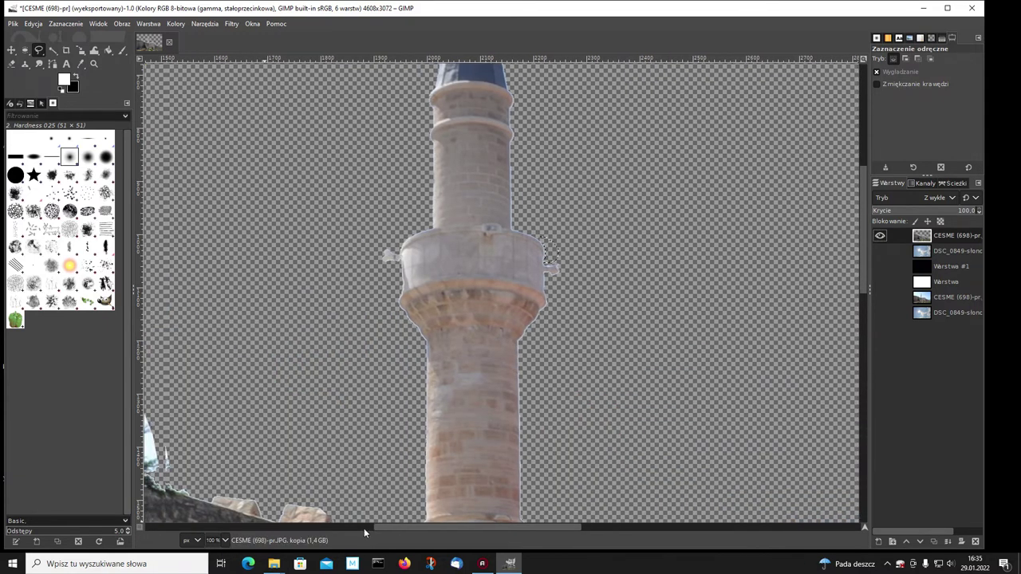
pyautogui.hscroll(-3, 364, 528)
pyautogui.hscroll(-3, 364, 528)
pyautogui.hscroll(-3, 364, 528)
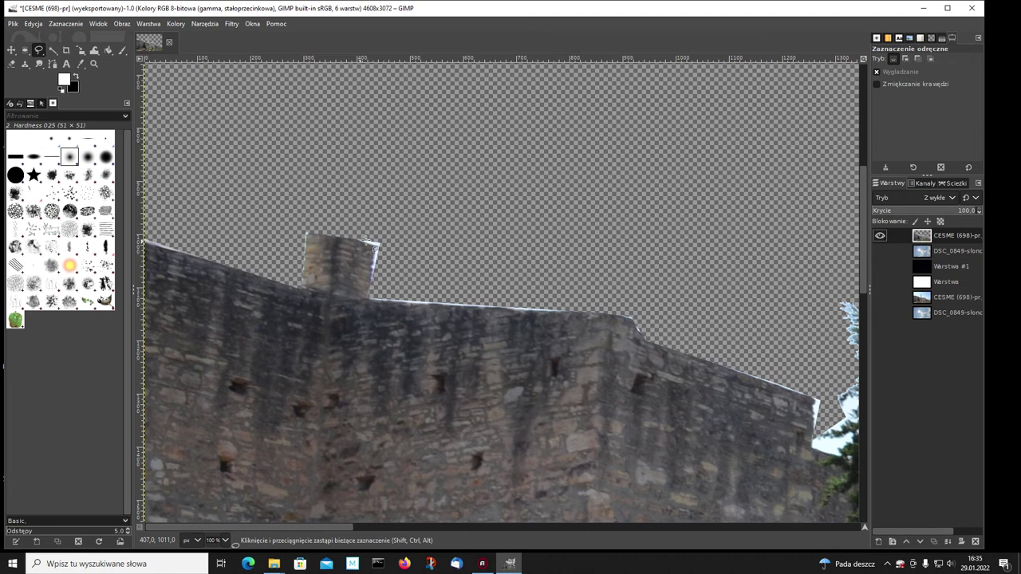
pyautogui.click(52, 49)
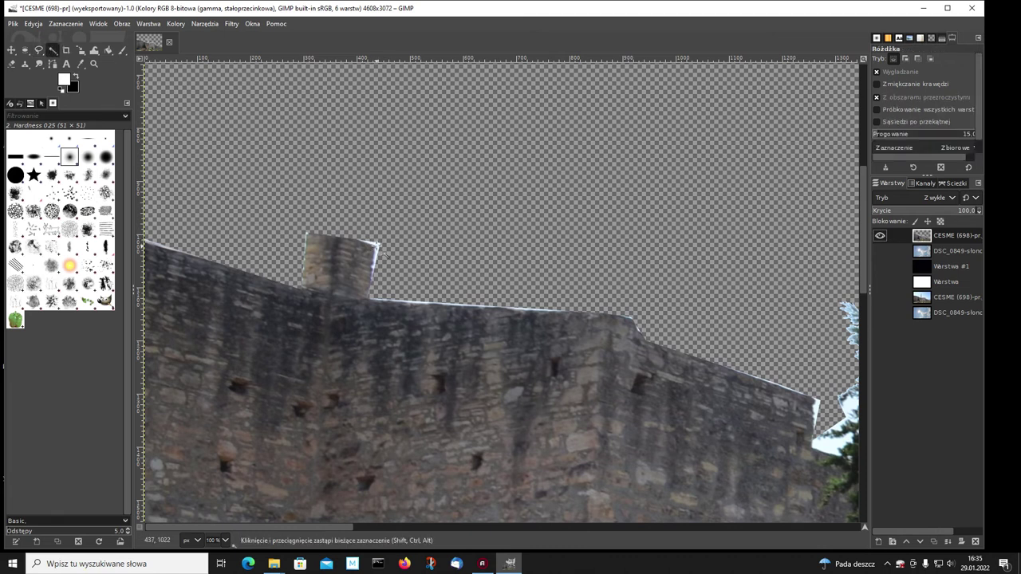
# Step: Fuzzy-select pale fringe along the wall tower's edge, toggling Warstwa #1 to inspect the cutout
pyautogui.click(379, 247)
pyautogui.click(422, 309)
pyautogui.click(880, 267)
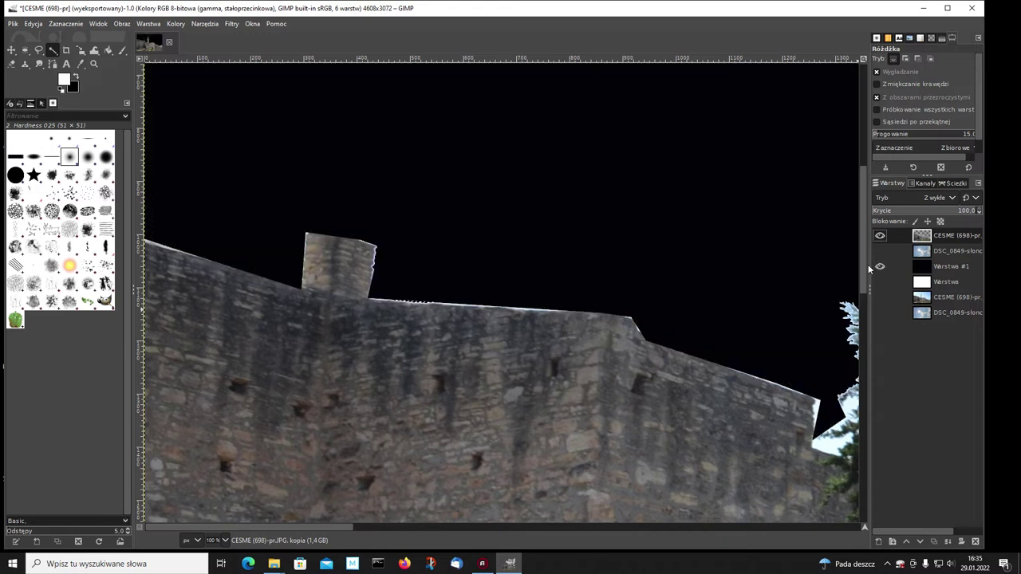
pyautogui.click(547, 308)
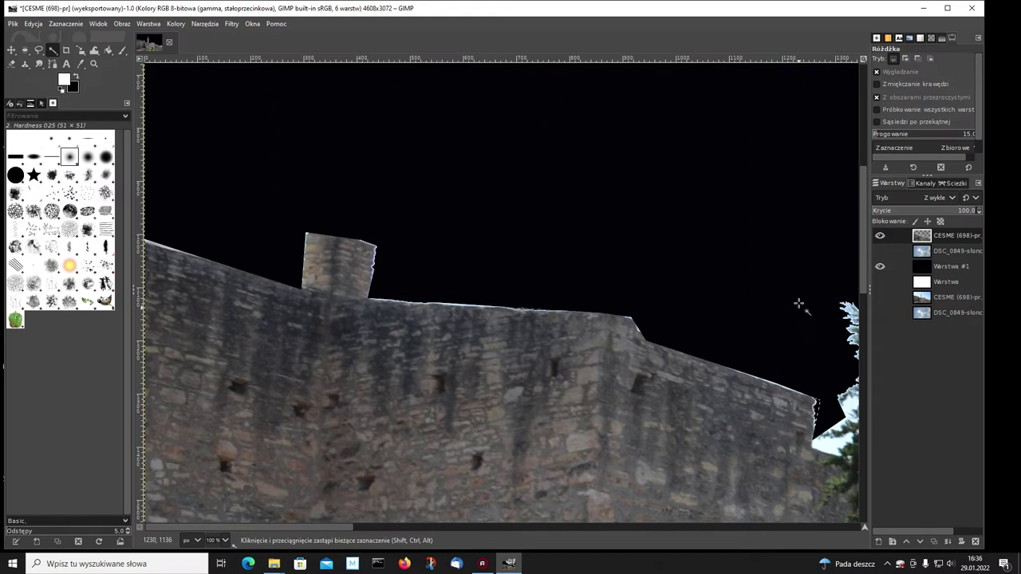
pyautogui.click(881, 268)
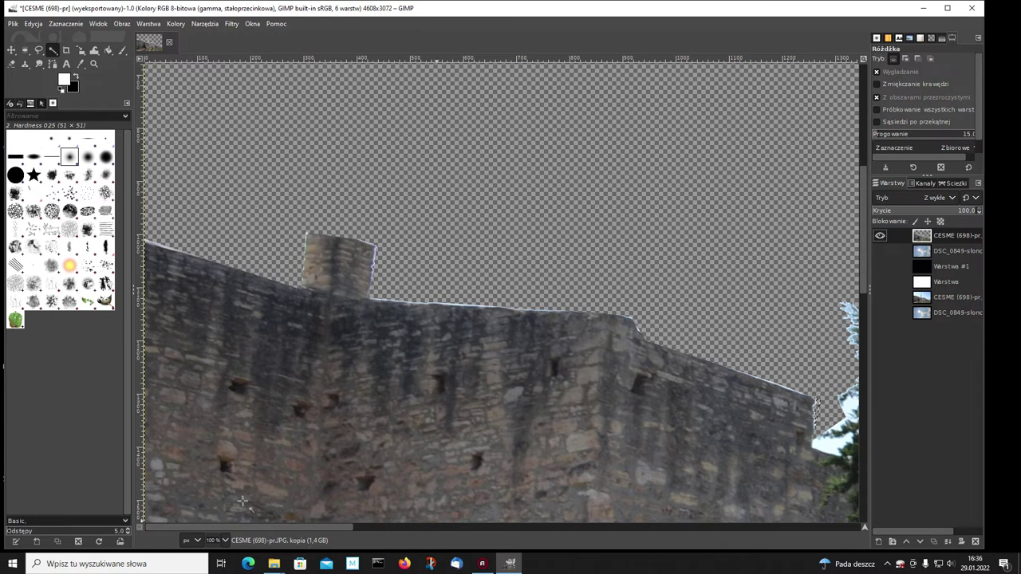
pyautogui.moveTo(332, 526); pyautogui.dragTo(432, 527)
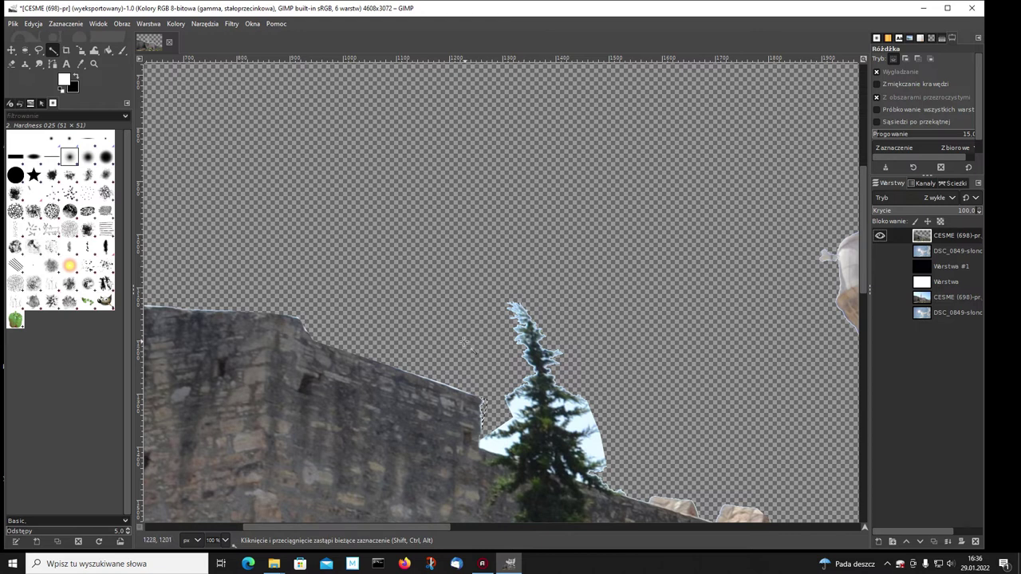
# Step: Zoom in on the tree and duplicate the castle photo layer
pyautogui.press('2')
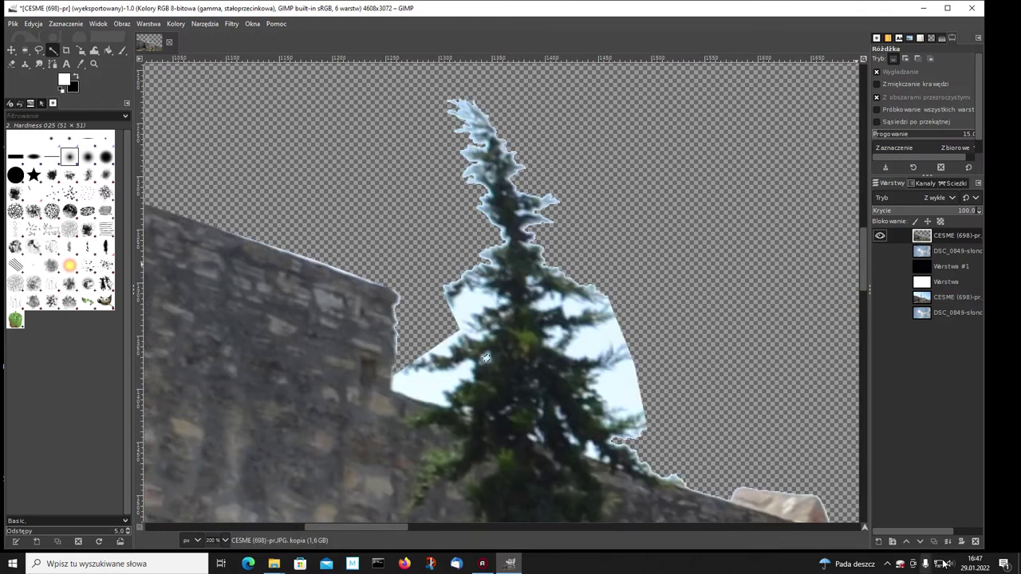
pyautogui.click(934, 541)
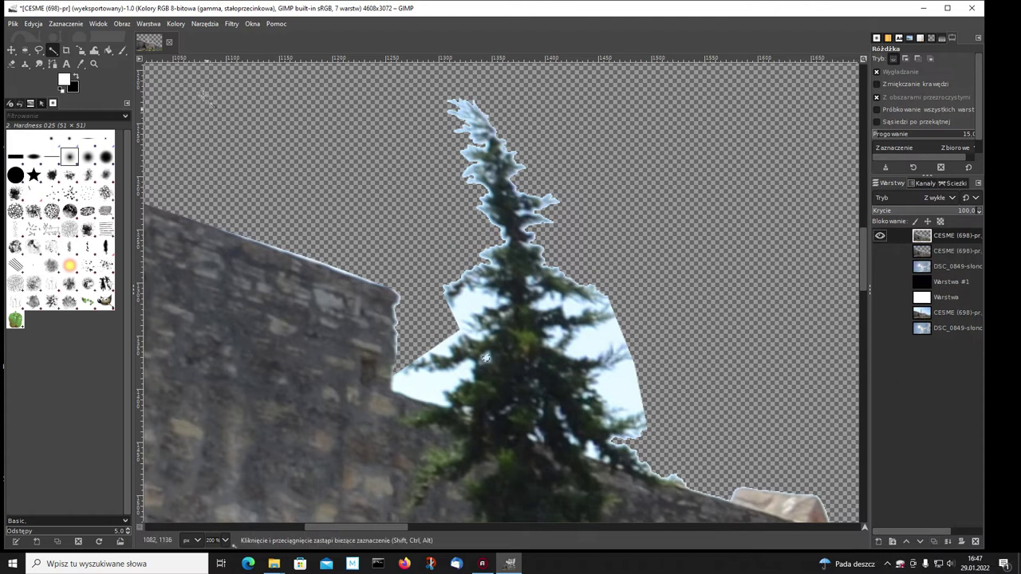
pyautogui.click(38, 50)
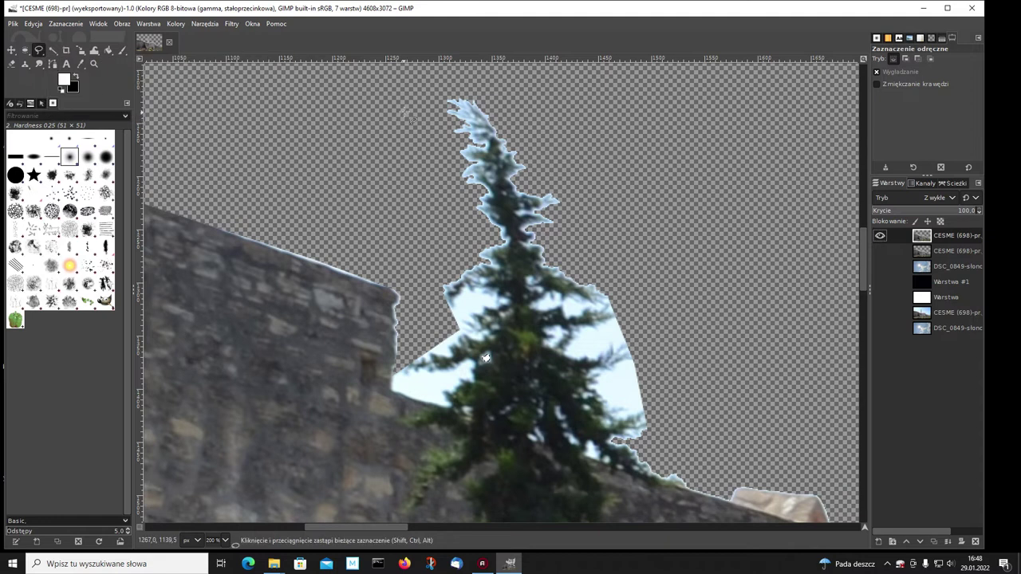
# Step: Lasso the sky patch around the treetop down to the wall and show the white layer
pyautogui.moveTo(438, 102); pyautogui.dragTo(456, 237)
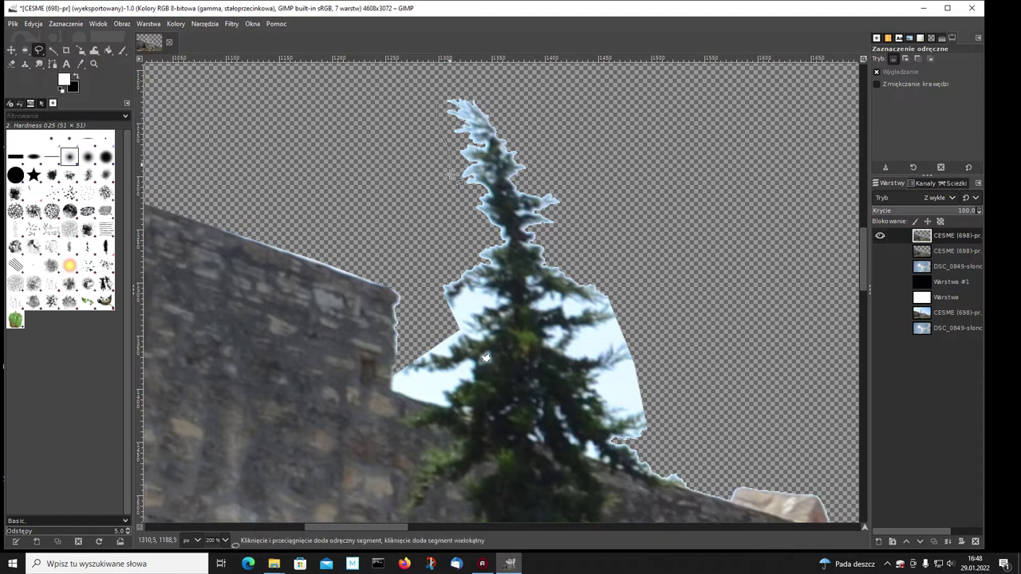
pyautogui.moveTo(438, 272); pyautogui.dragTo(391, 389)
pyautogui.moveTo(476, 415)
pyautogui.mouseDown()
pyautogui.moveTo(676, 484)
pyautogui.moveTo(631, 272)
pyautogui.mouseUp()
pyautogui.moveTo(565, 152); pyautogui.dragTo(520, 107)
pyautogui.moveTo(444, 82); pyautogui.dragTo(436, 91)
pyautogui.press('Return')
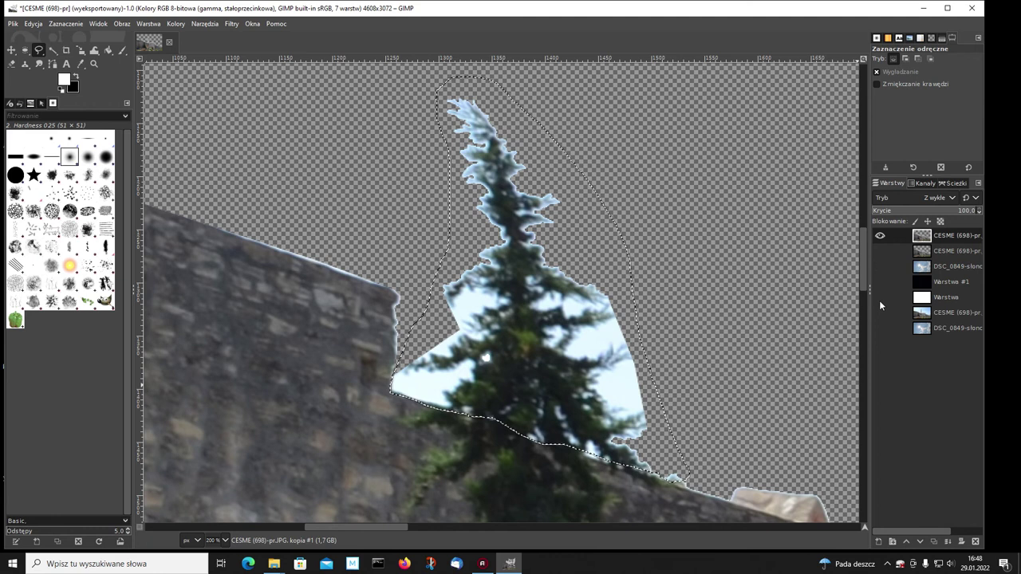
pyautogui.click(880, 298)
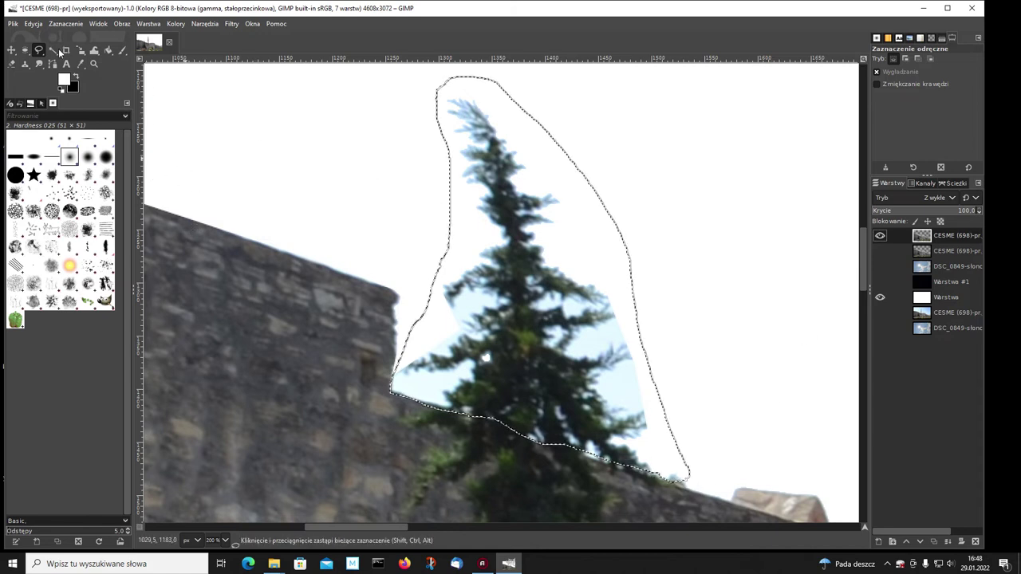
# Step: Apply Threshold 204–255 to the selected tree, comparing against the colour photo layer
pyautogui.click(172, 24)
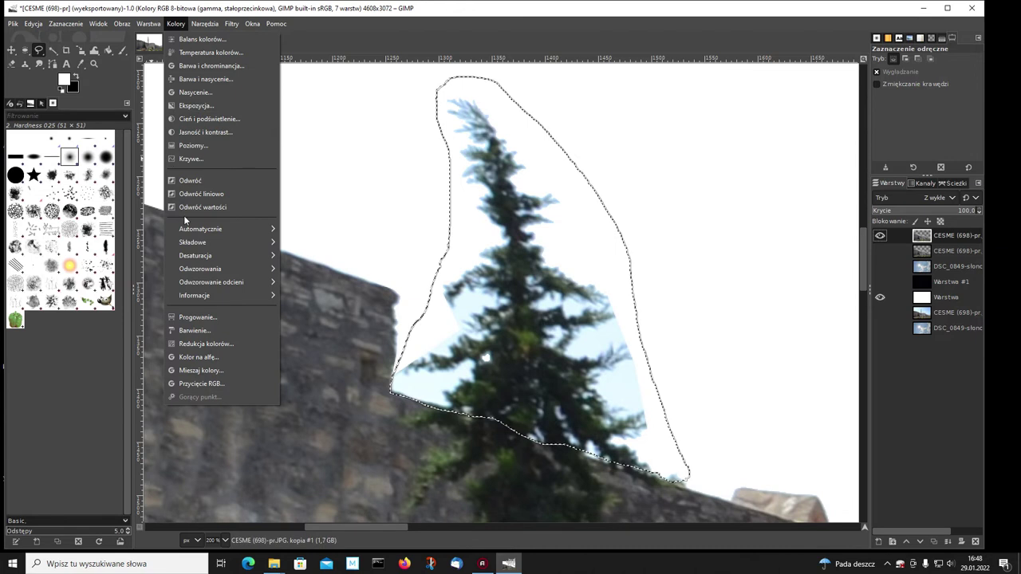
pyautogui.click(196, 317)
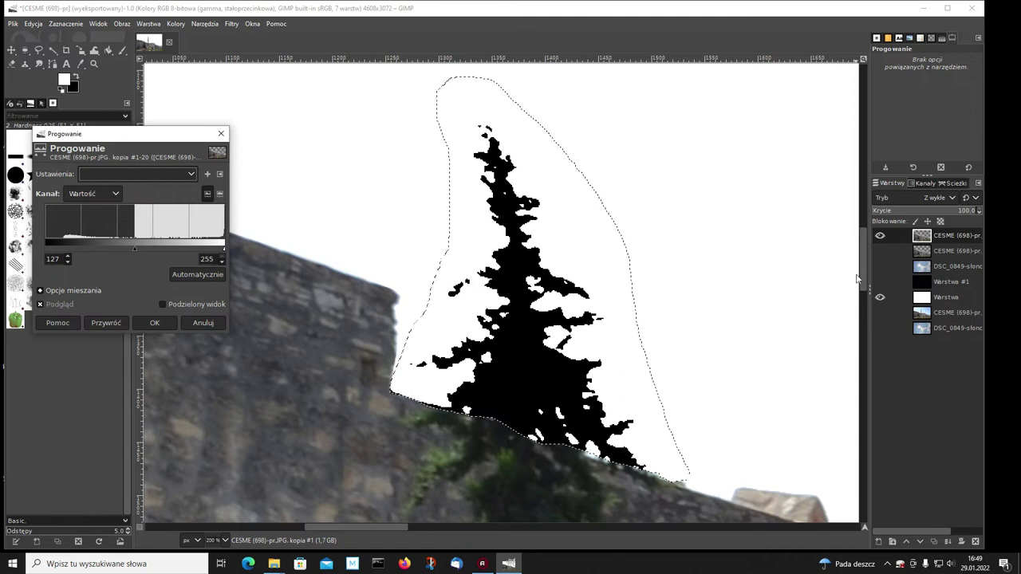
pyautogui.click(881, 238)
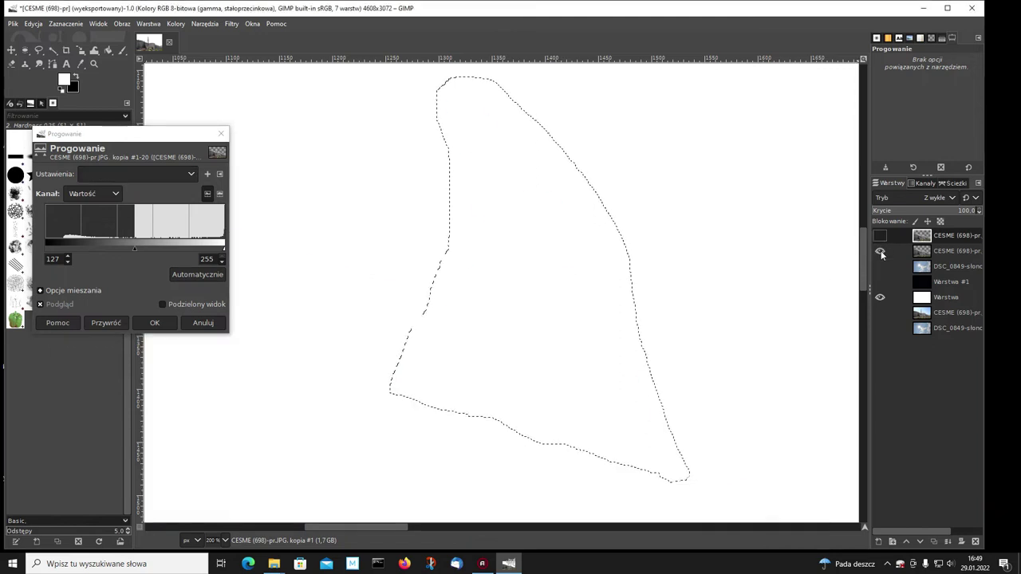
pyautogui.click(881, 250)
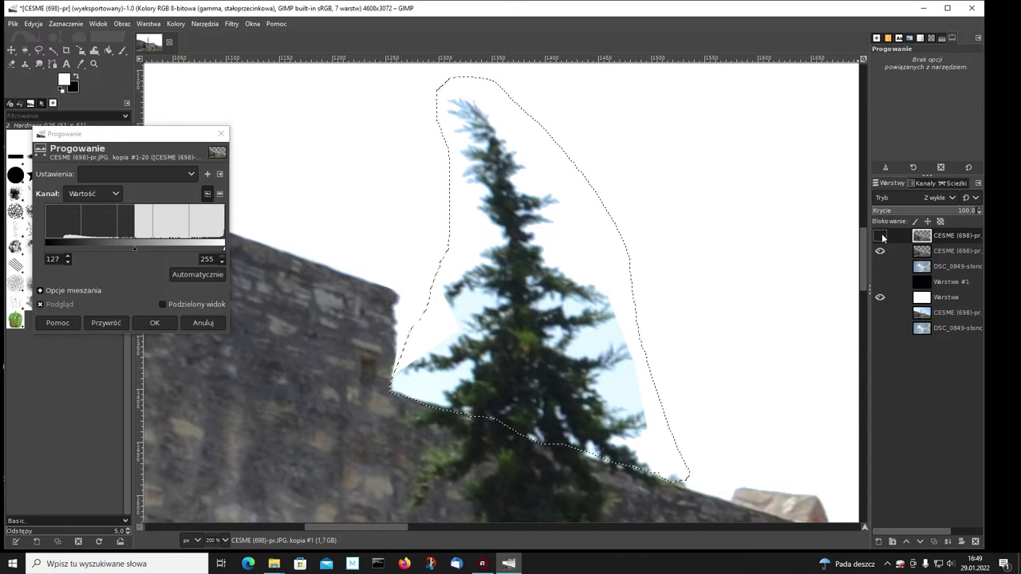
pyautogui.click(880, 236)
pyautogui.click(880, 251)
pyautogui.moveTo(135, 248); pyautogui.dragTo(188, 249)
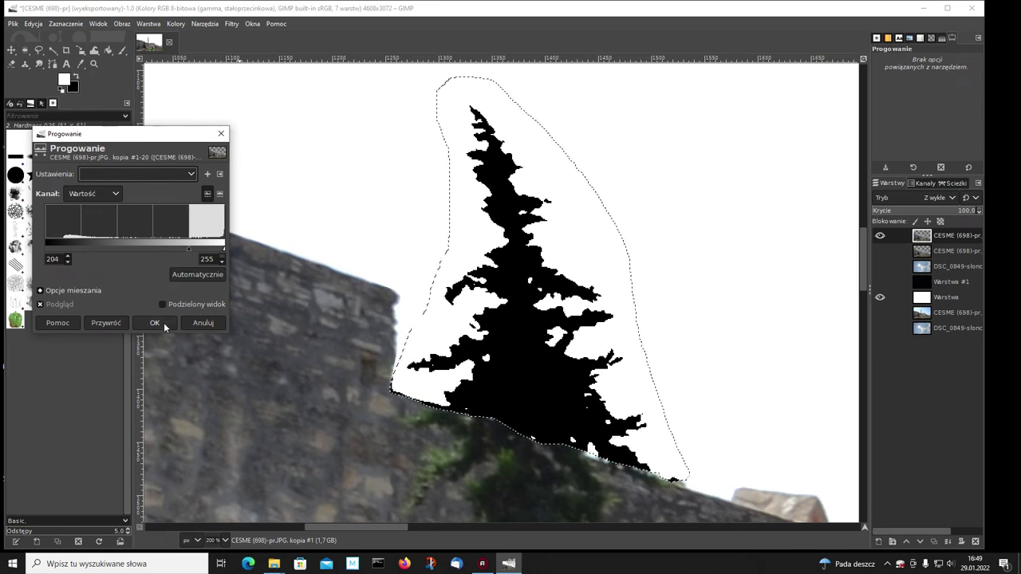
pyautogui.click(165, 327)
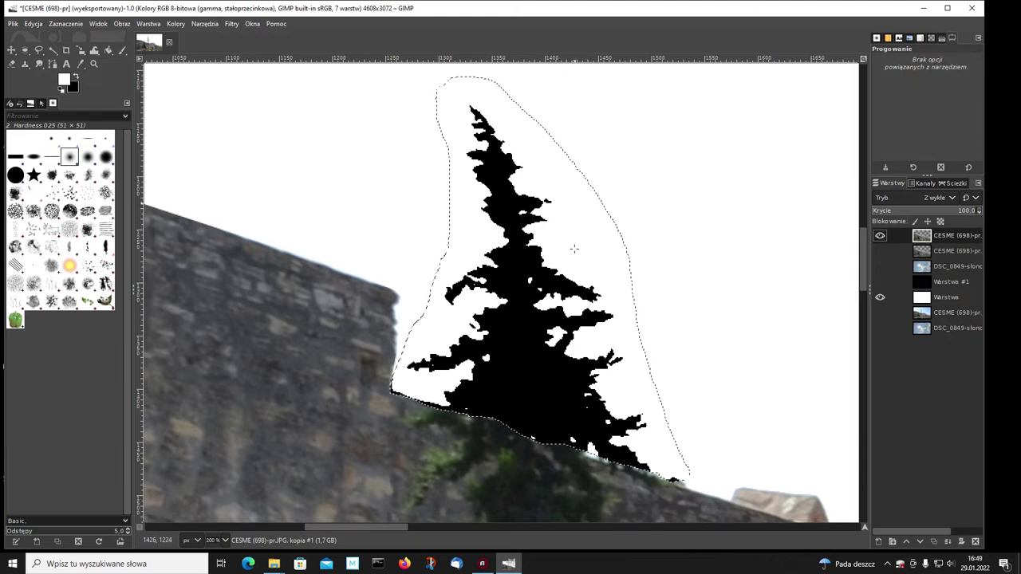
# Step: Hide the white layer and delete the white areas right and left of the tree
pyautogui.click(52, 50)
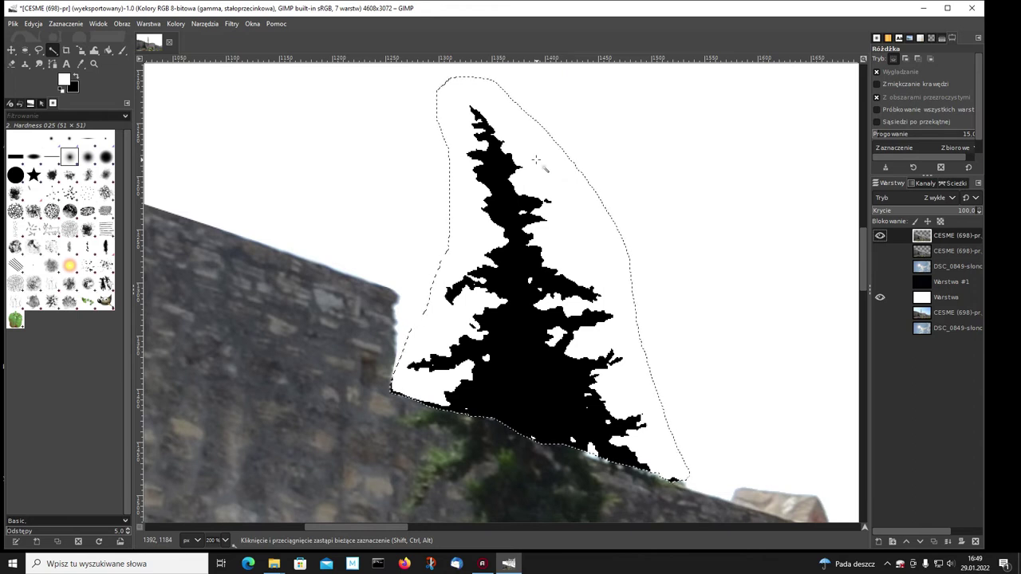
pyautogui.click(881, 298)
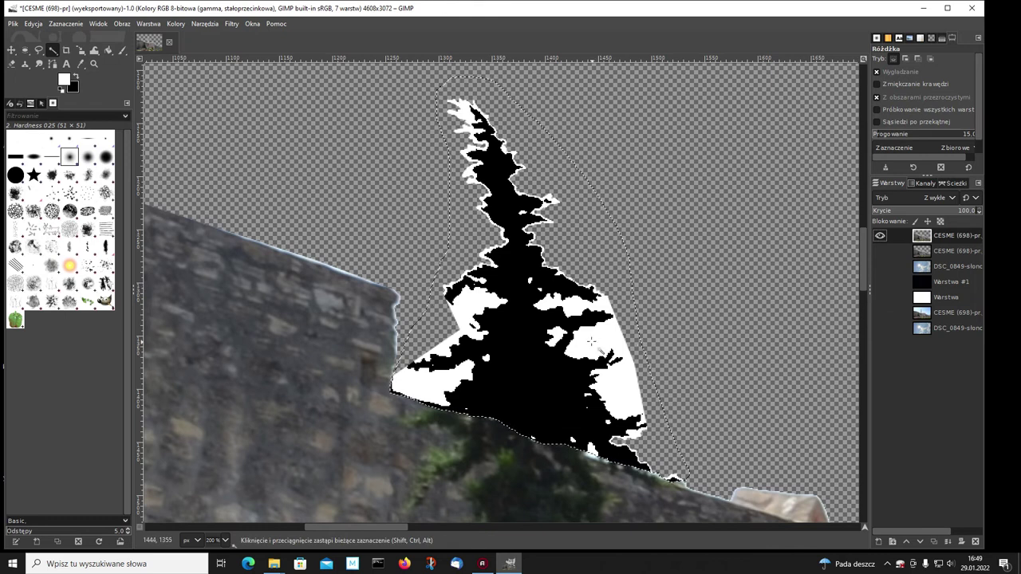
pyautogui.hotkey('ctrl', 'shift', 'a')
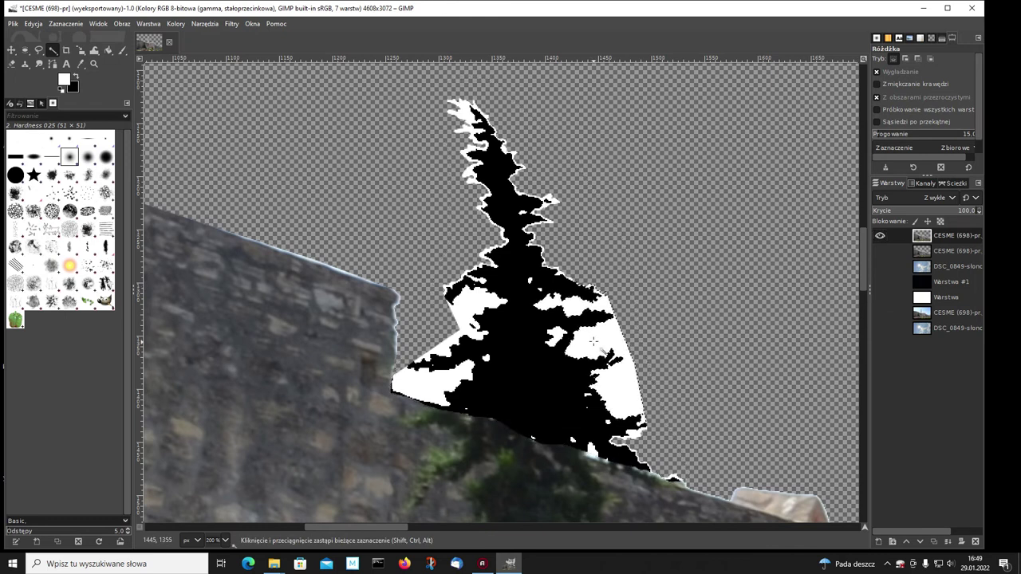
pyautogui.click(594, 341)
pyautogui.press('Delete')
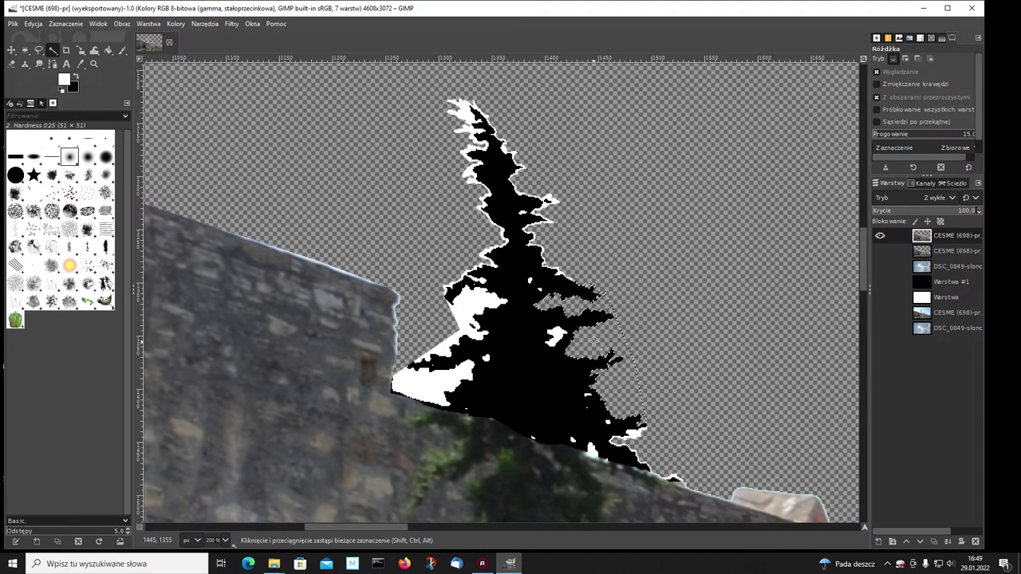
pyautogui.hotkey('ctrl', 'shift', 'a')
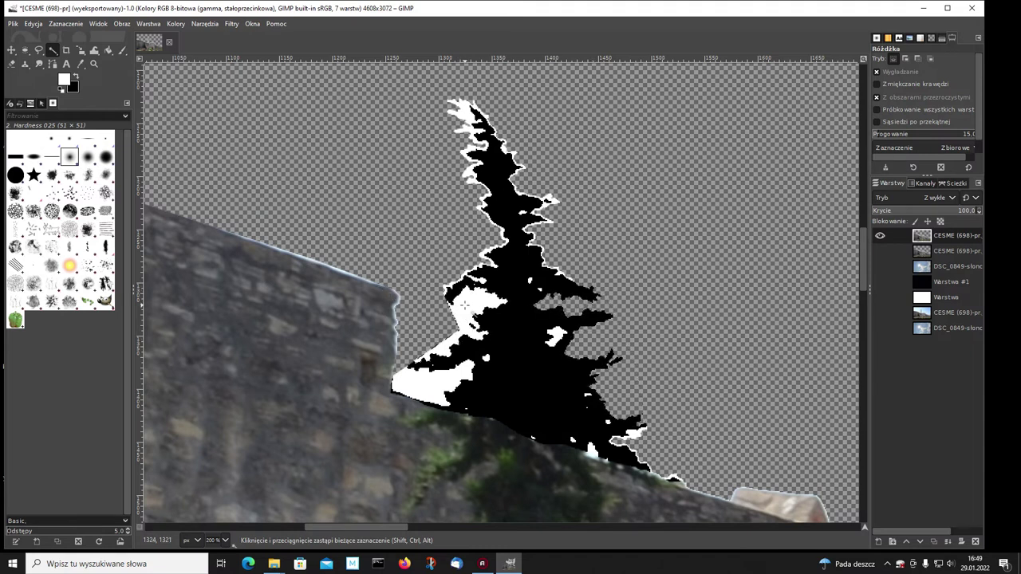
pyautogui.click(464, 304)
pyautogui.press('Delete')
pyautogui.hotkey('ctrl', 'shift', 'a')
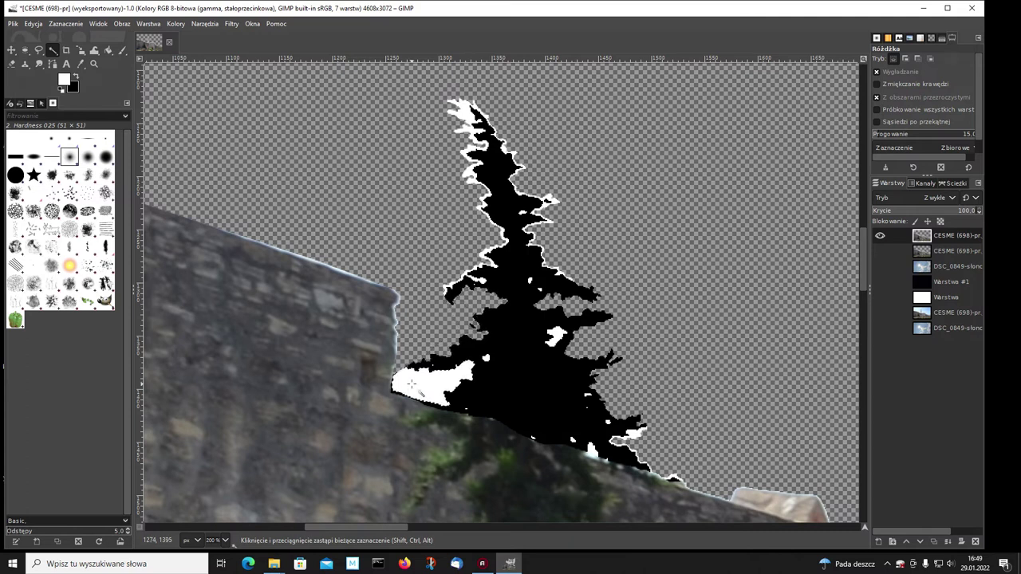
# Step: Delete the remaining white patches near the wall and treetop, then show the colour tree
pyautogui.click(412, 383)
pyautogui.press('Delete')
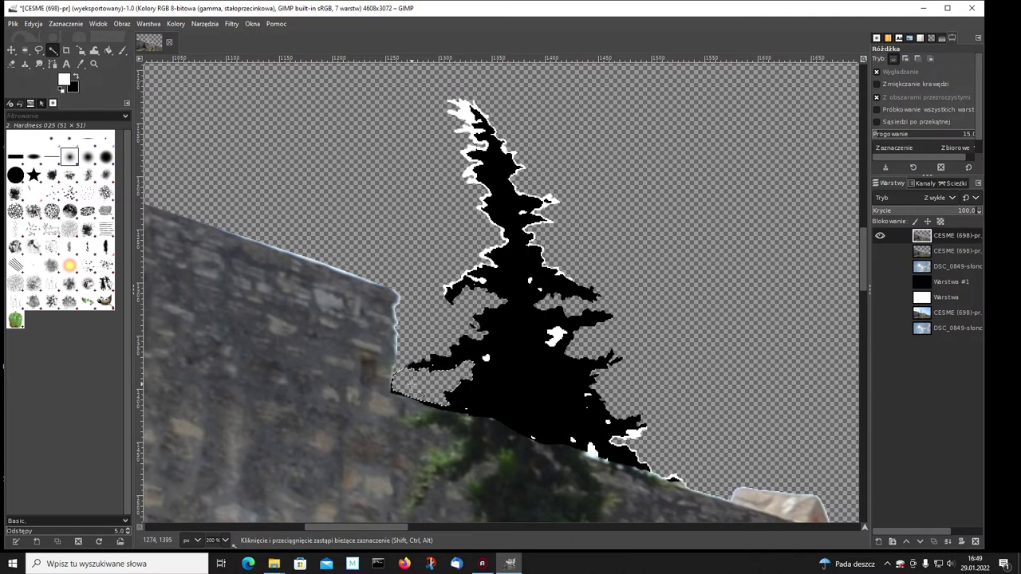
pyautogui.click(465, 107)
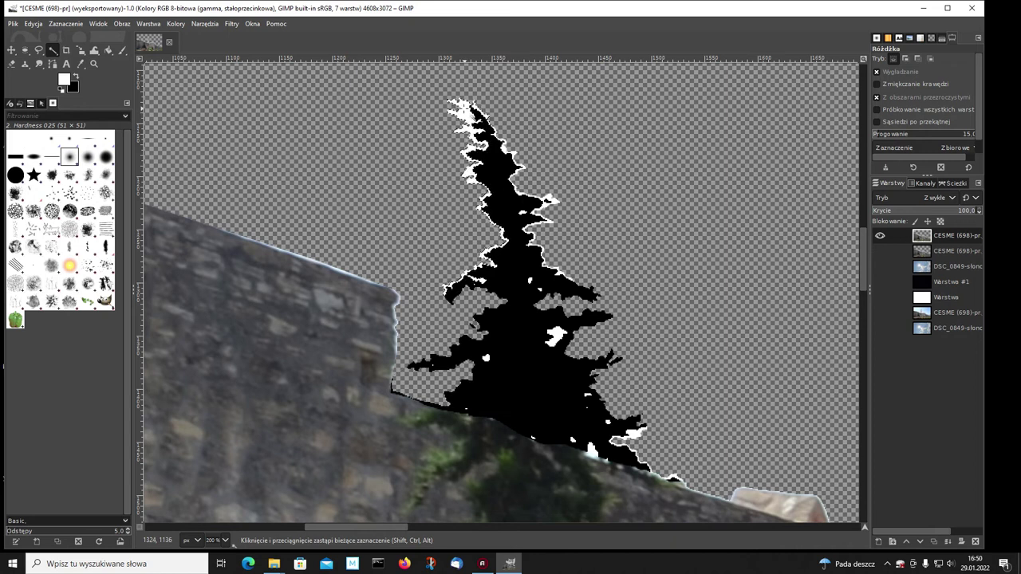
pyautogui.press('Delete')
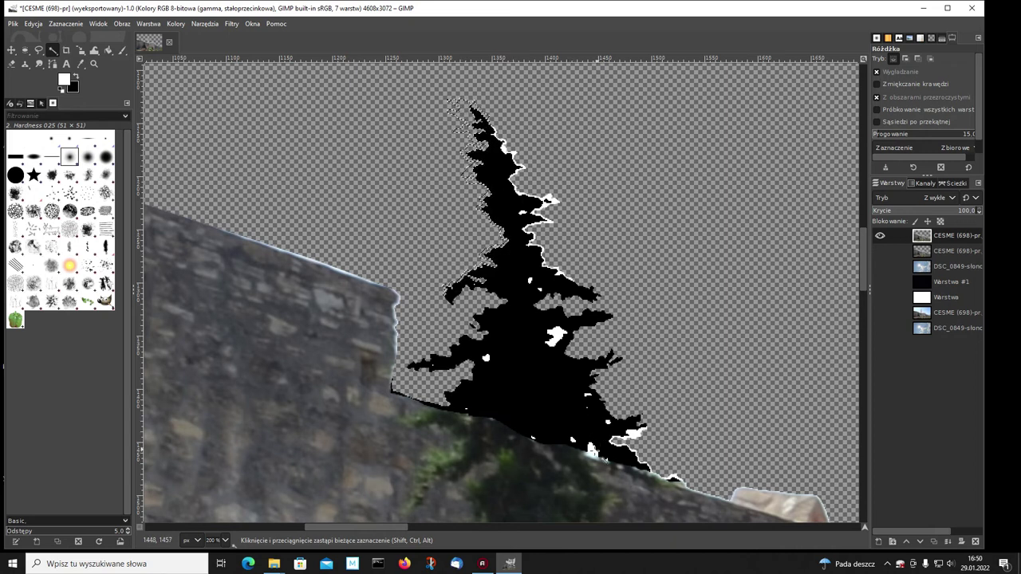
pyautogui.click(592, 452)
pyautogui.press('Delete')
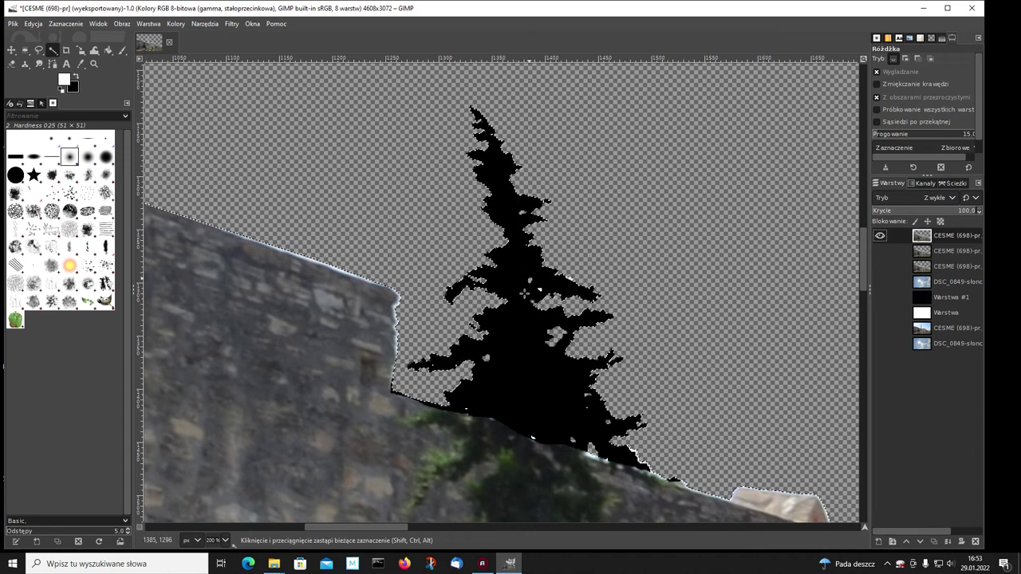
pyautogui.click(880, 237)
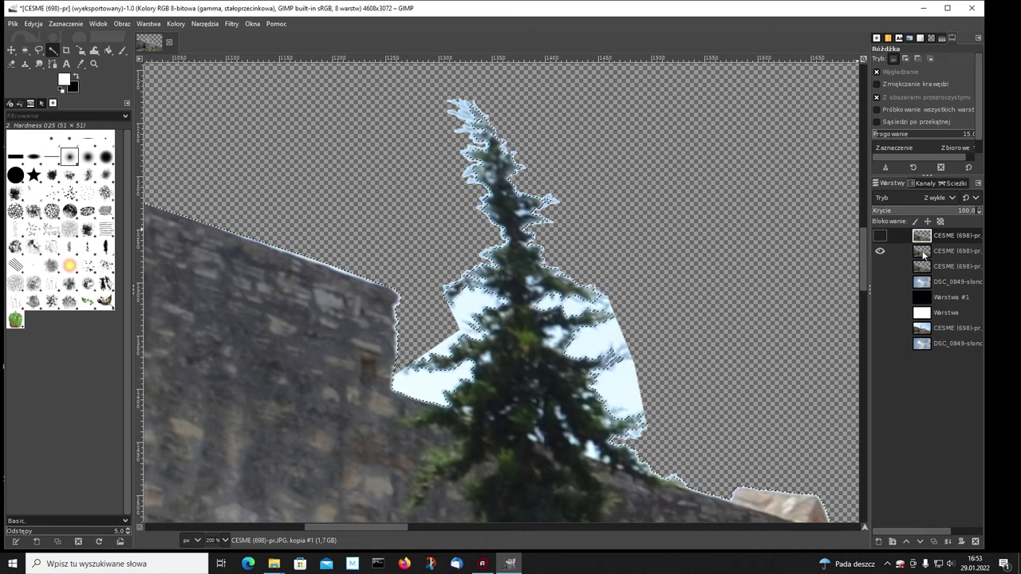
# Step: Duplicate the colour tree photo layer and make the new copy the working layer
pyautogui.click(923, 252)
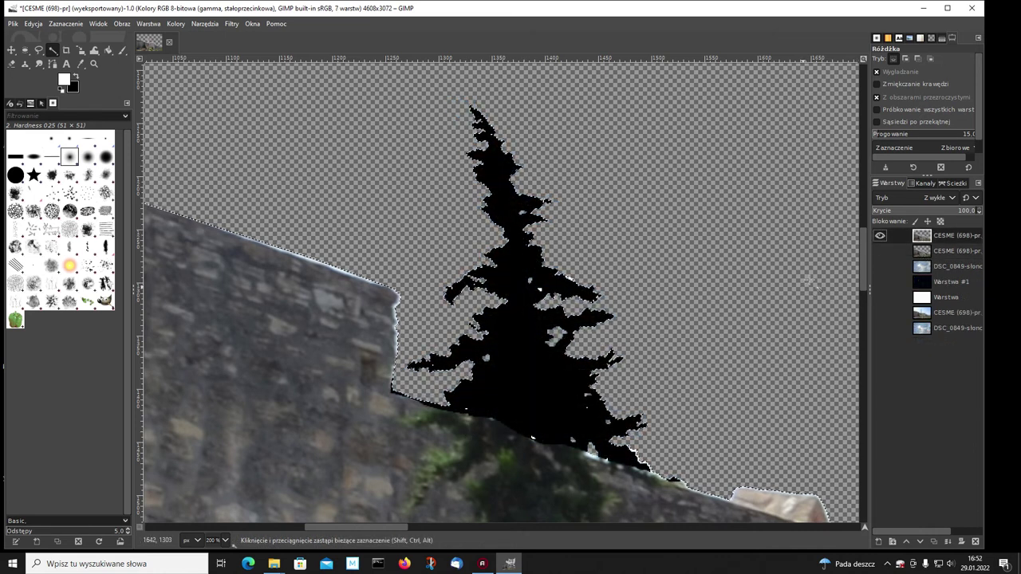
pyautogui.click(880, 236)
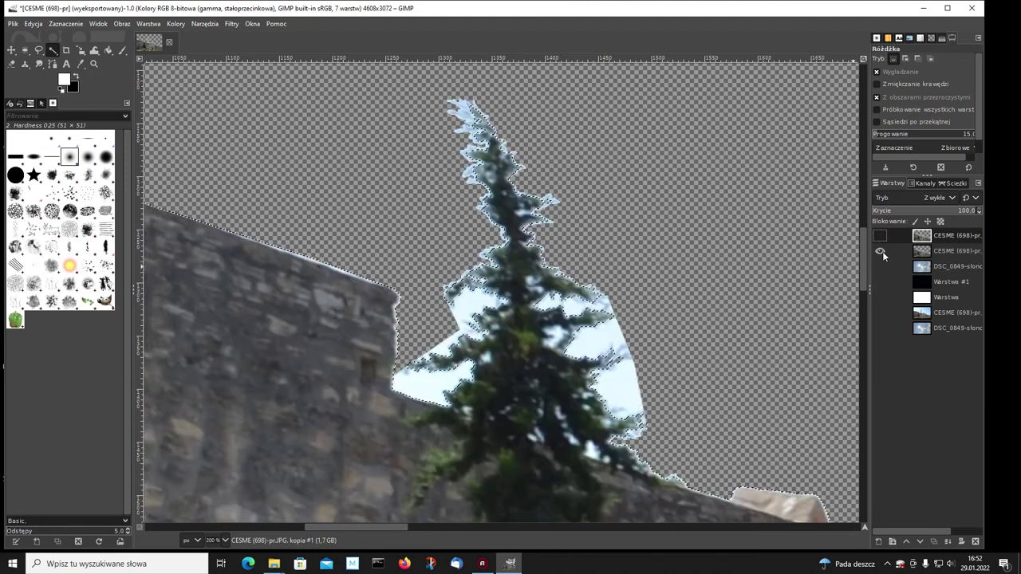
pyautogui.click(924, 253)
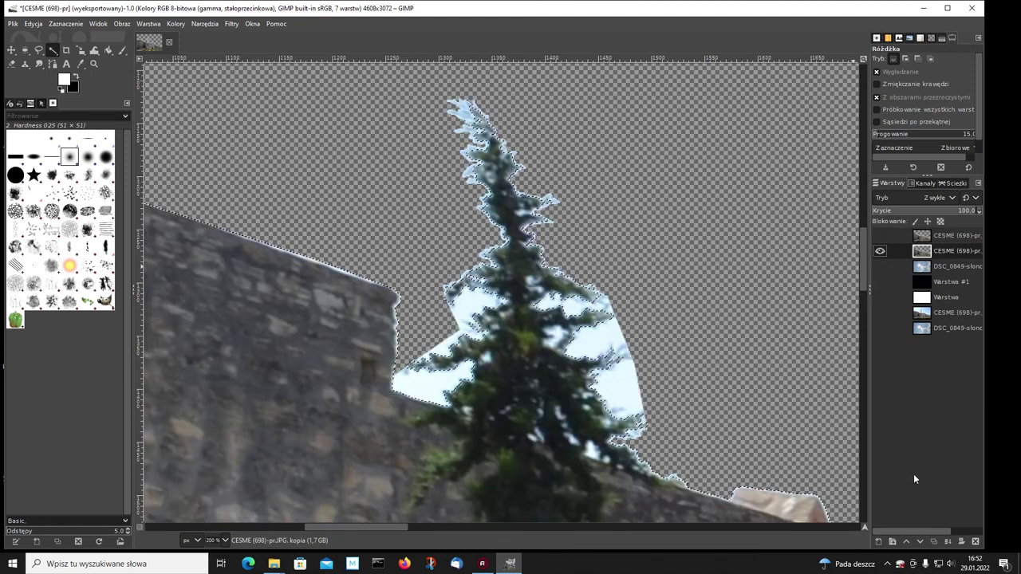
pyautogui.click(933, 542)
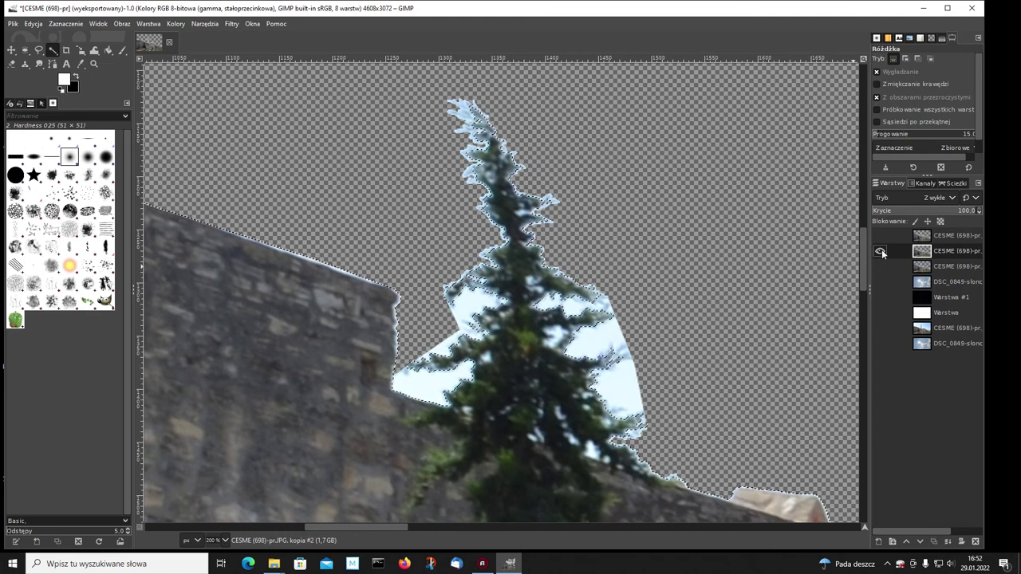
pyautogui.click(880, 252)
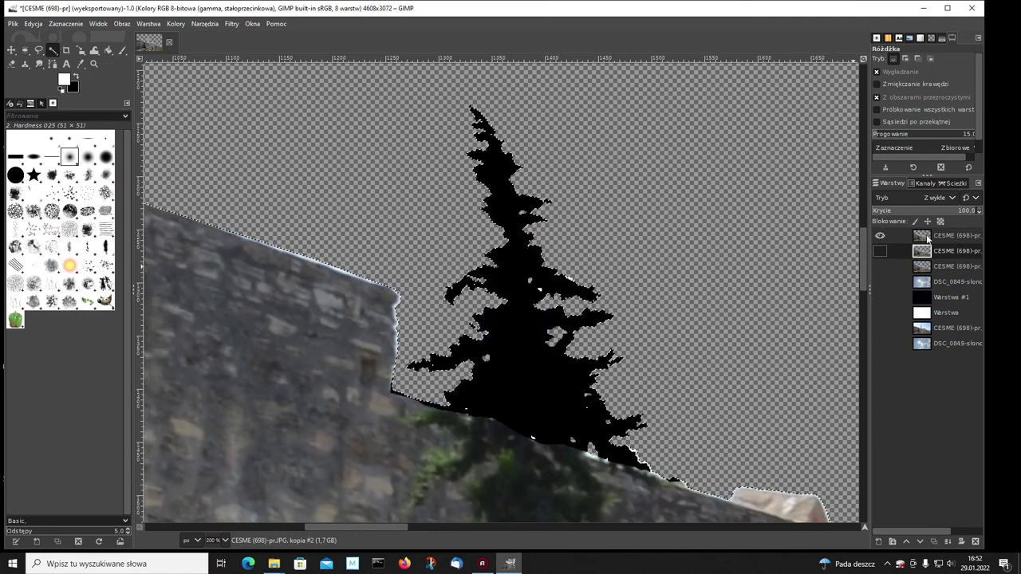
pyautogui.click(928, 238)
pyautogui.click(925, 250)
pyautogui.click(880, 250)
pyautogui.click(880, 236)
pyautogui.click(65, 24)
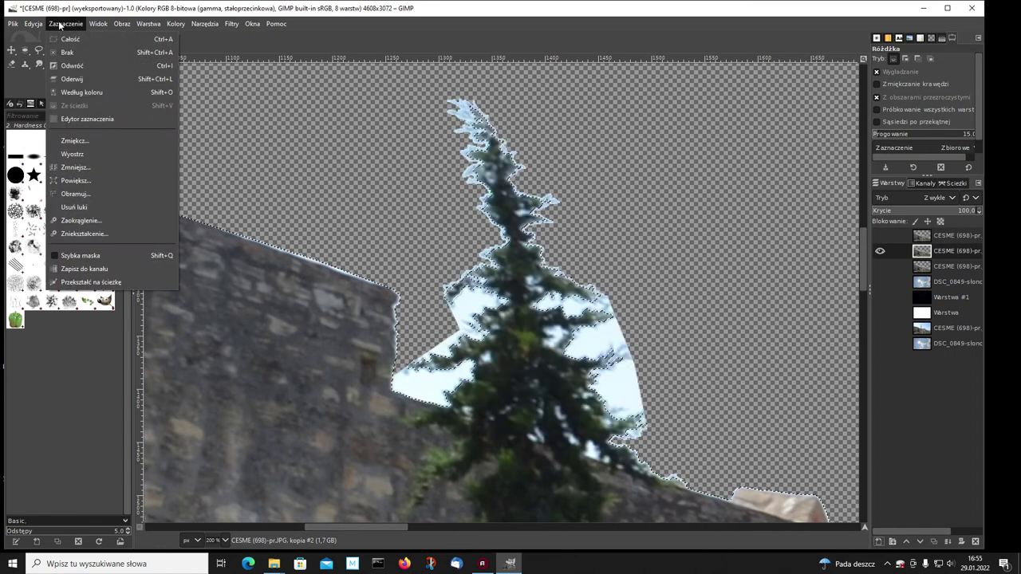
# Step: Float the tree-shaped selection and convert it into a new layer
pyautogui.click(72, 79)
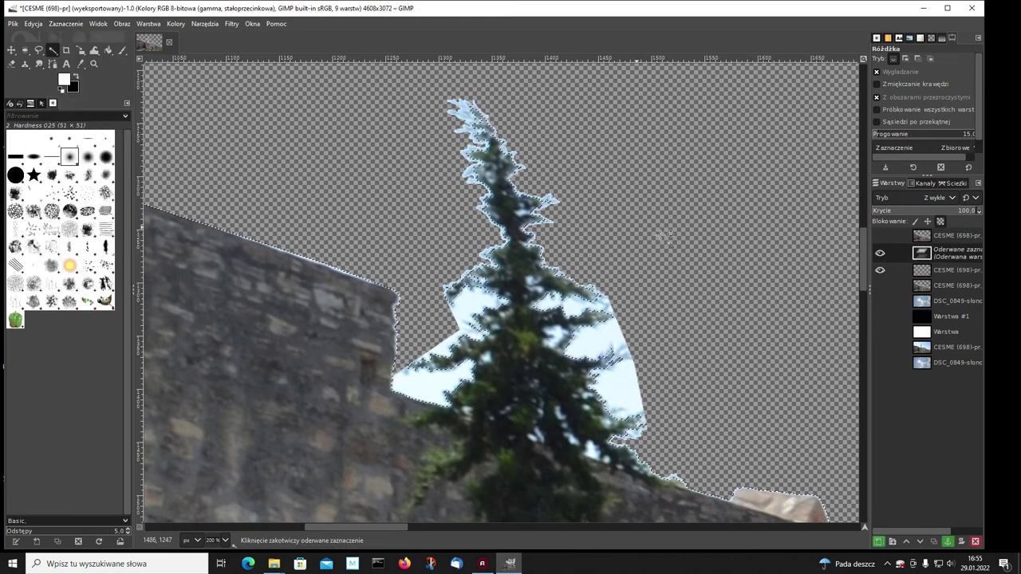
pyautogui.click(880, 271)
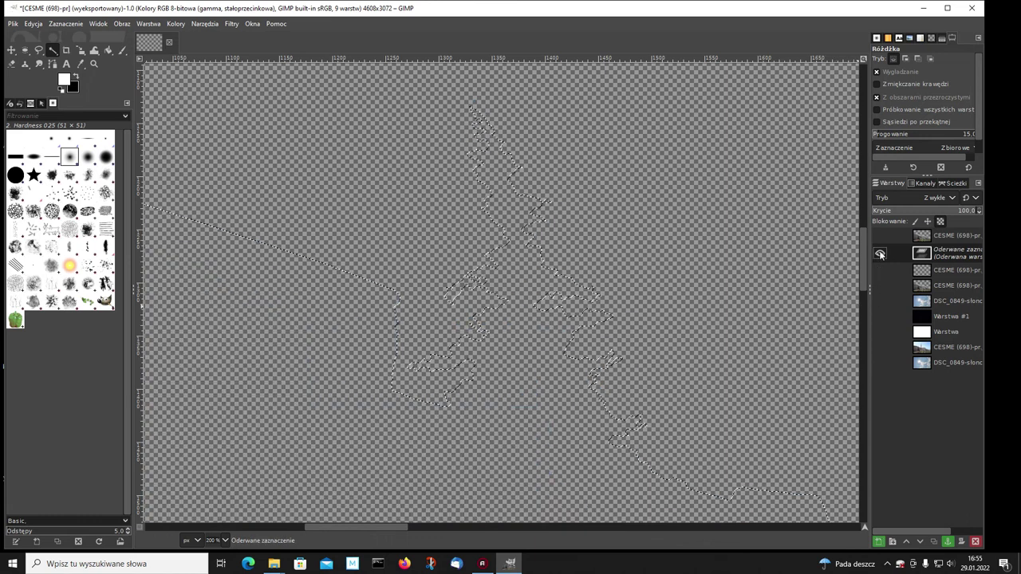
pyautogui.click(878, 541)
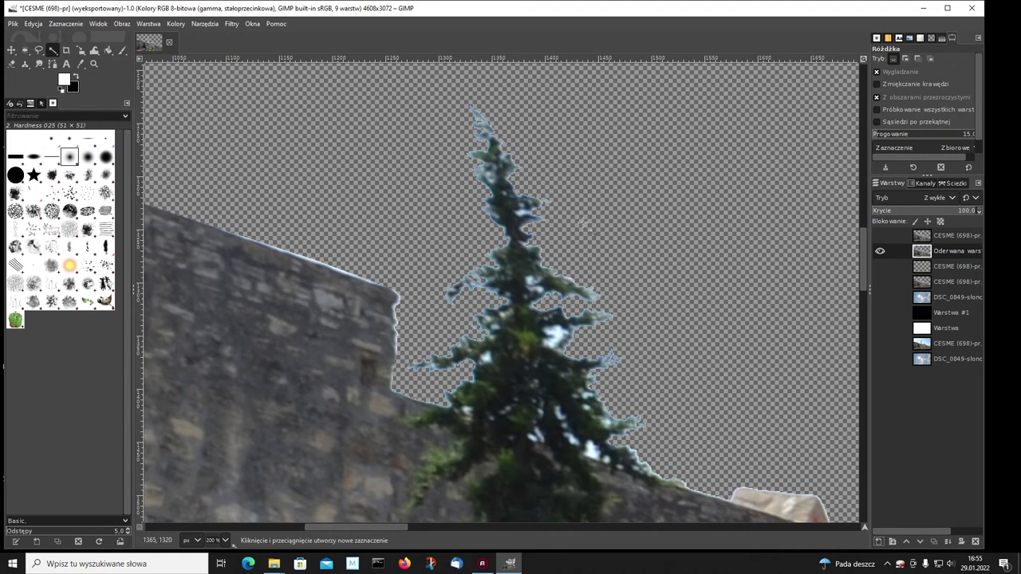
# Step: Zoom out to 25%, then 12.5%, so the whole castle cutout fits on screen
pyautogui.click(225, 541)
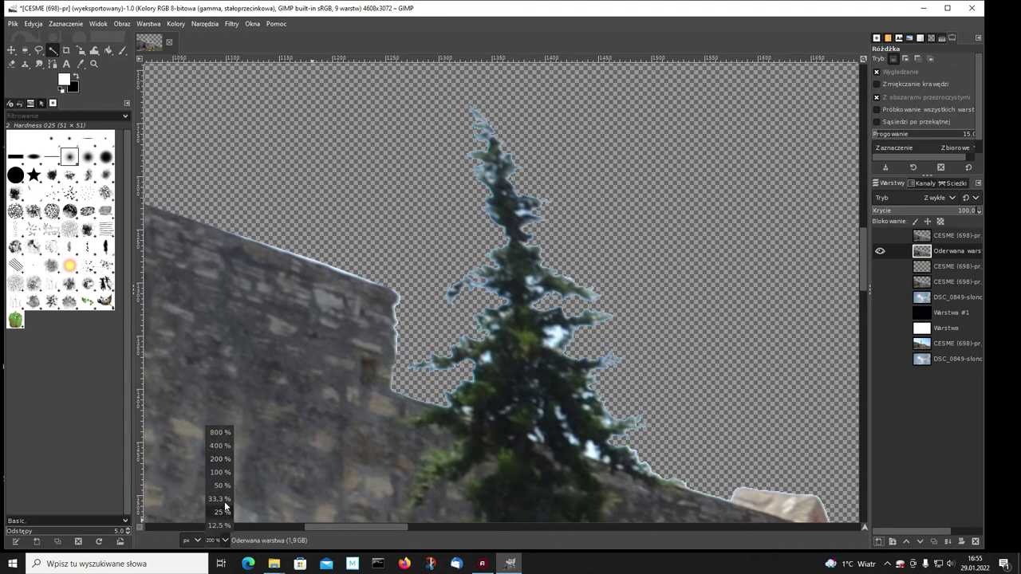
pyautogui.click(222, 512)
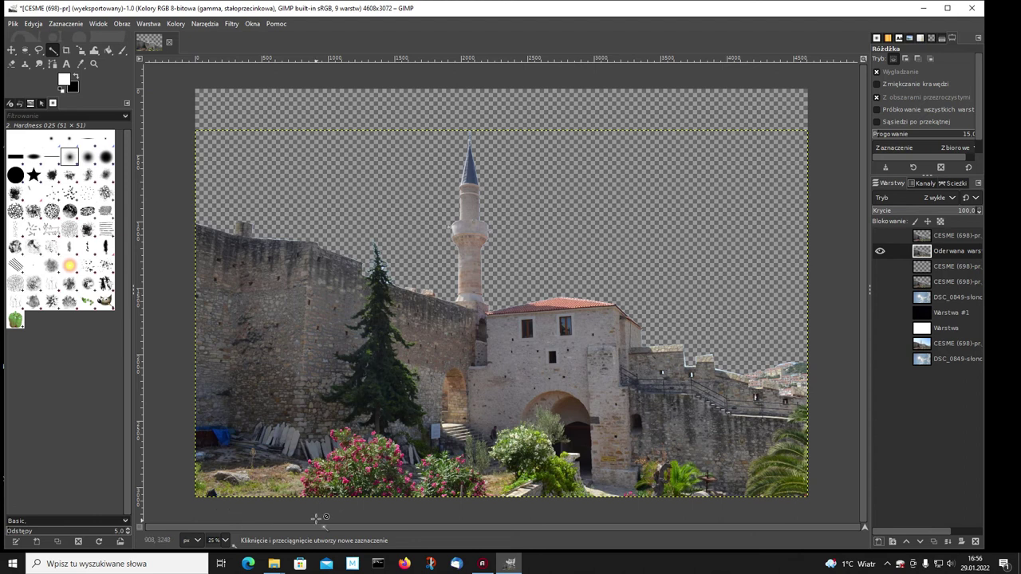
pyautogui.click(225, 541)
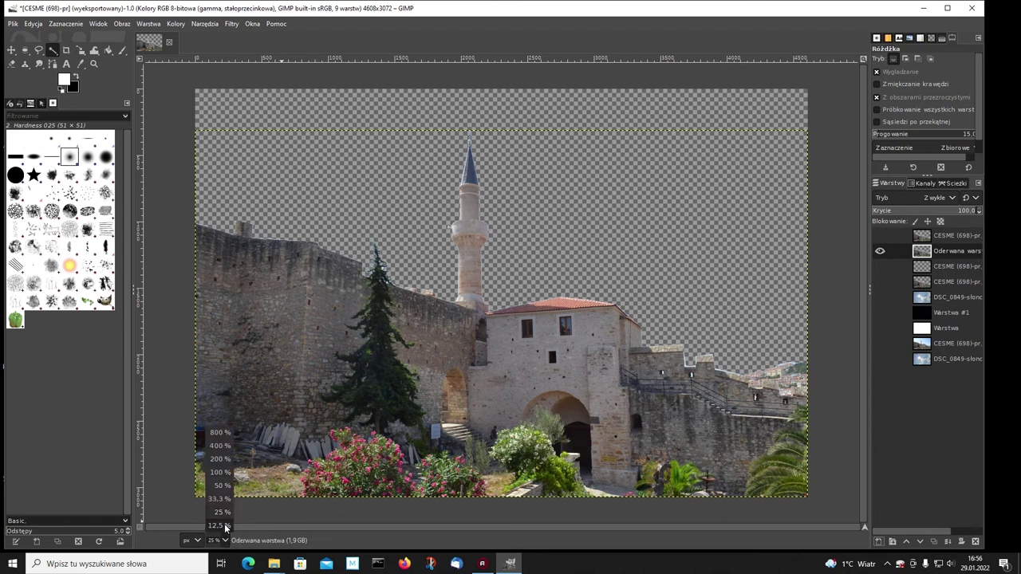
pyautogui.click(225, 527)
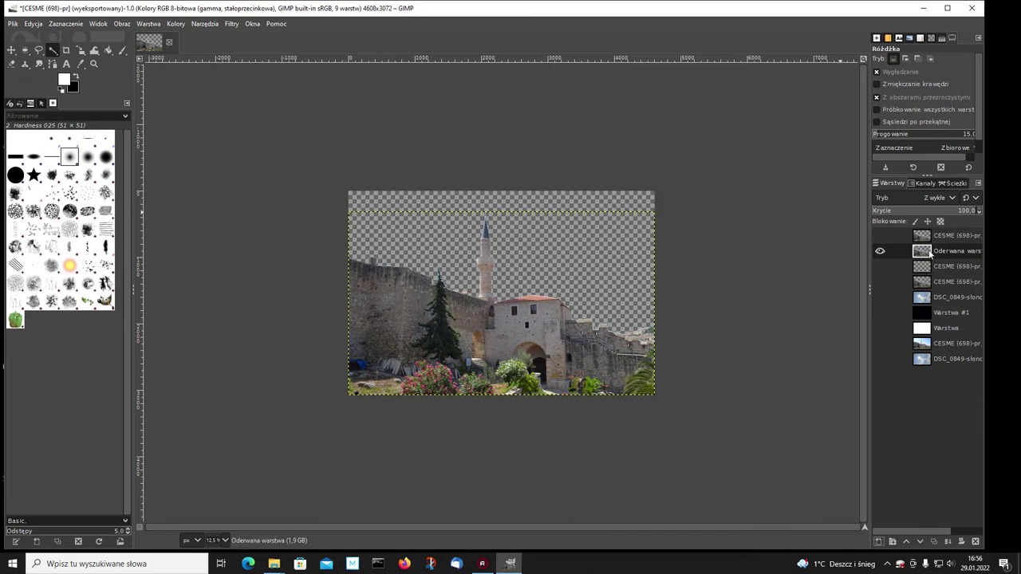
# Step: Apply Layer to Image Size to the Oderwana warstwa layer
pyautogui.rightClick(924, 253)
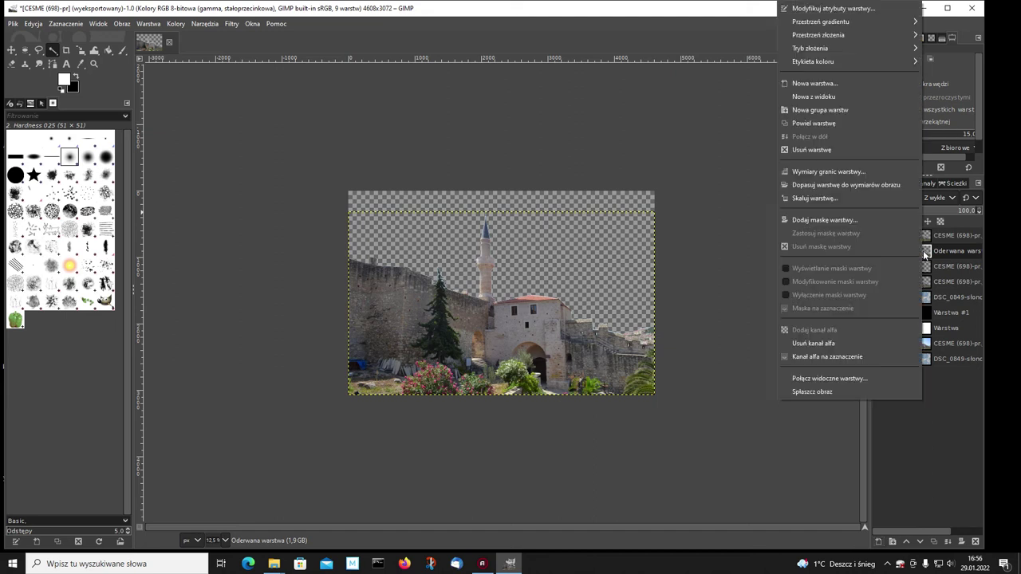
pyautogui.click(849, 186)
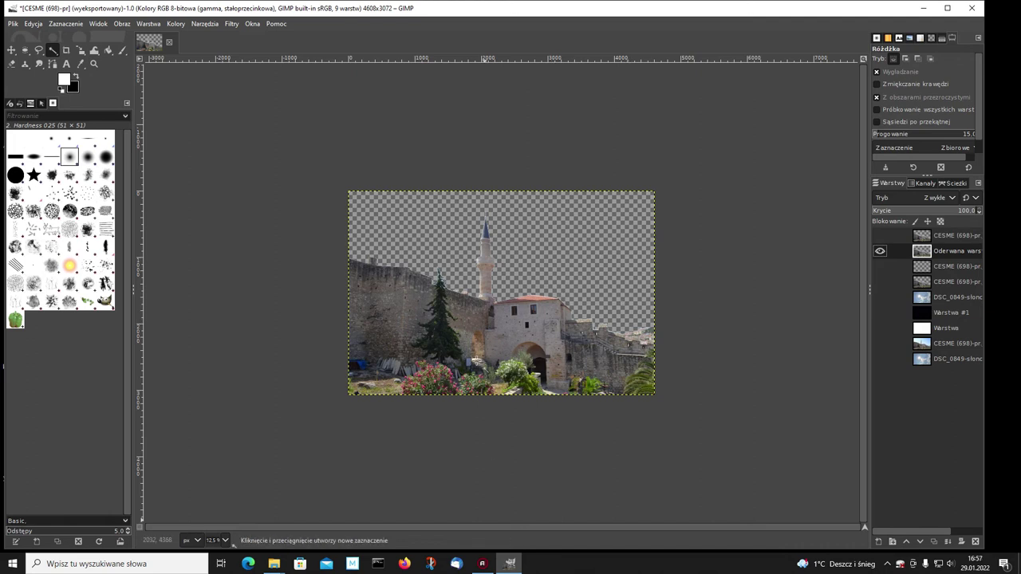
# Step: Zoom to 25% and preview the cutout edges over the black Warstwa #1 and white Warstwa layers
pyautogui.click(225, 540)
pyautogui.click(219, 512)
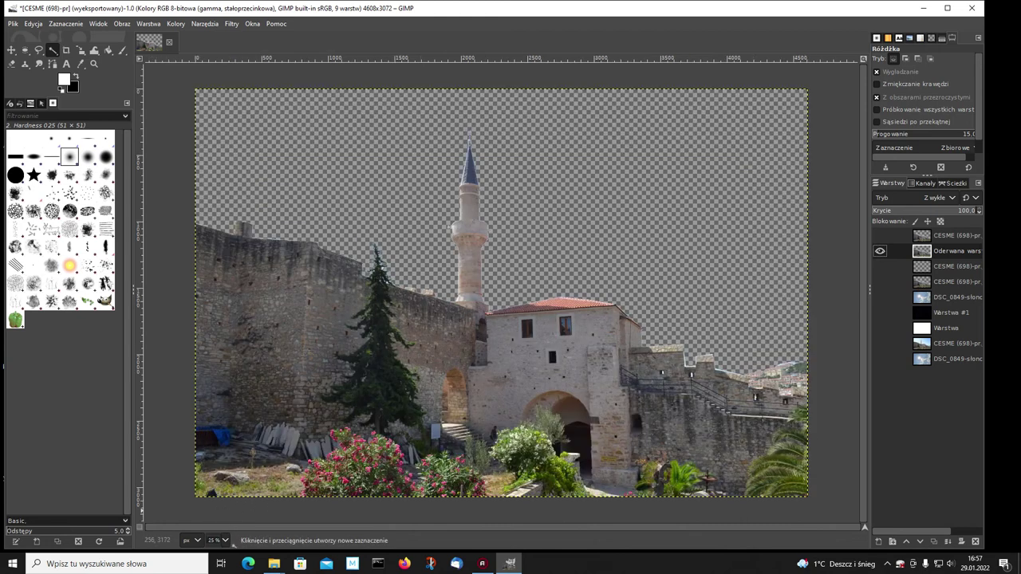
pyautogui.click(880, 312)
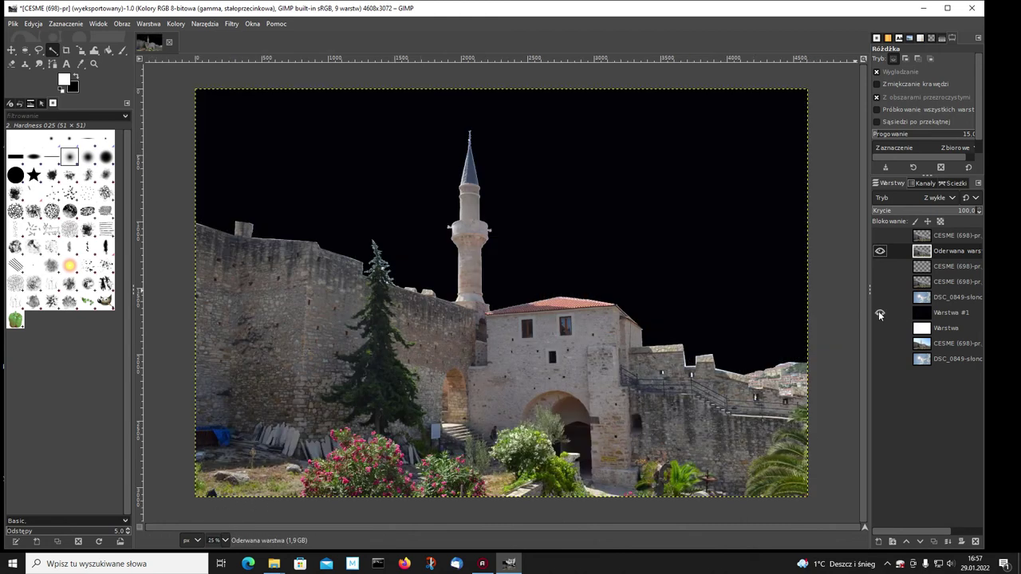
pyautogui.click(880, 312)
pyautogui.click(880, 328)
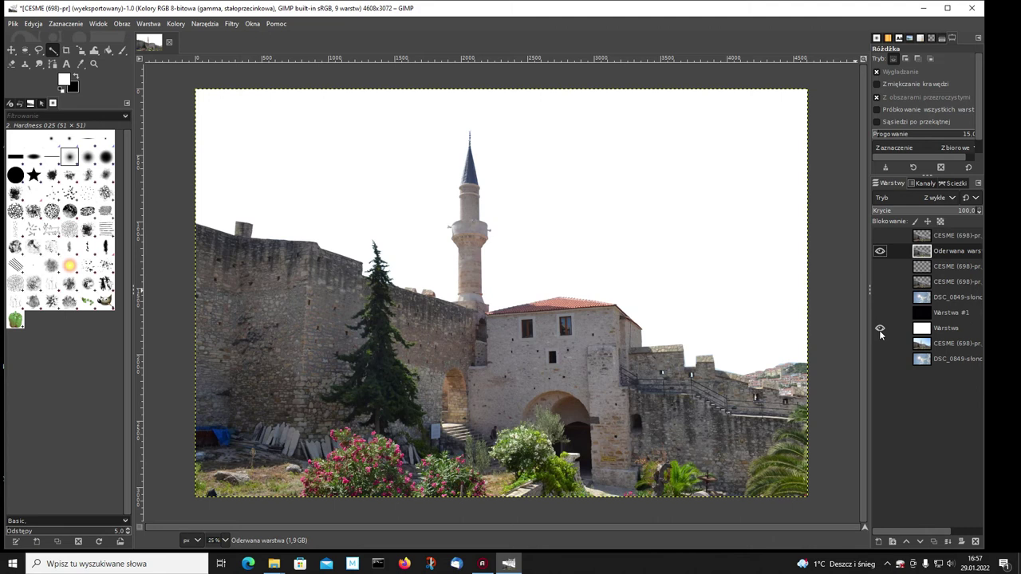
pyautogui.click(880, 329)
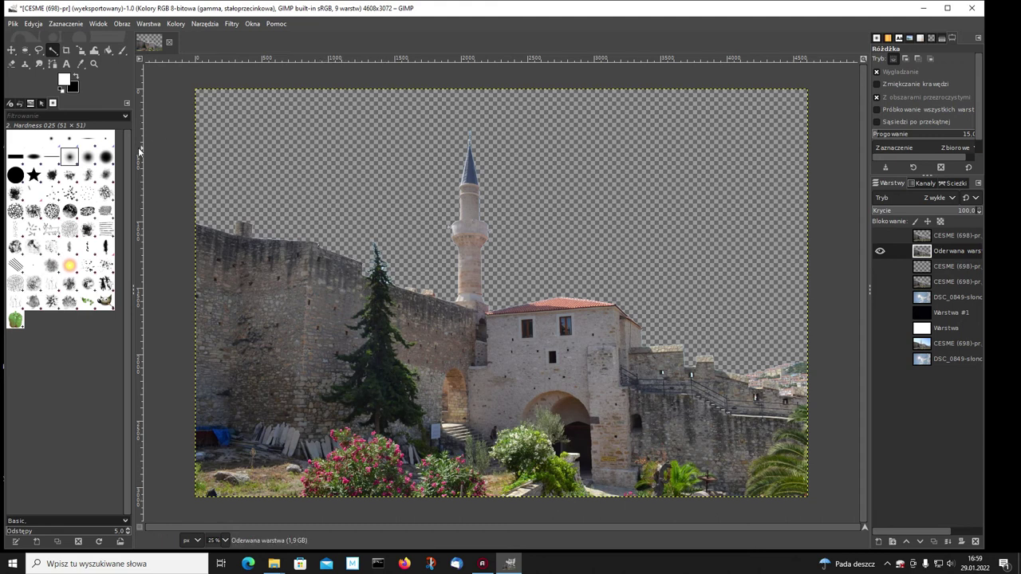
# Step: Export the image as CESME (698)-pr.png with the default PNG settings
pyautogui.click(12, 24)
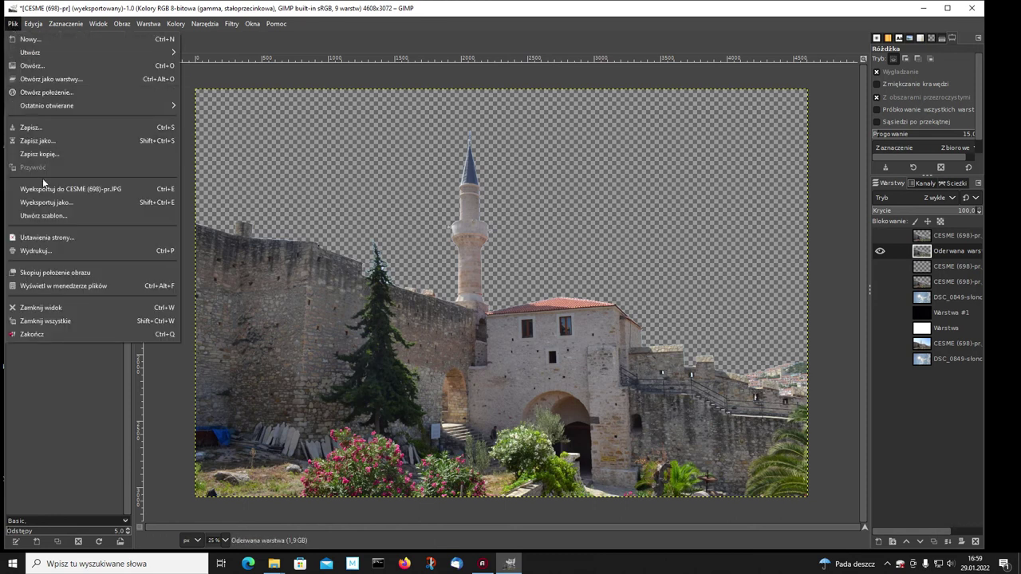
pyautogui.click(52, 203)
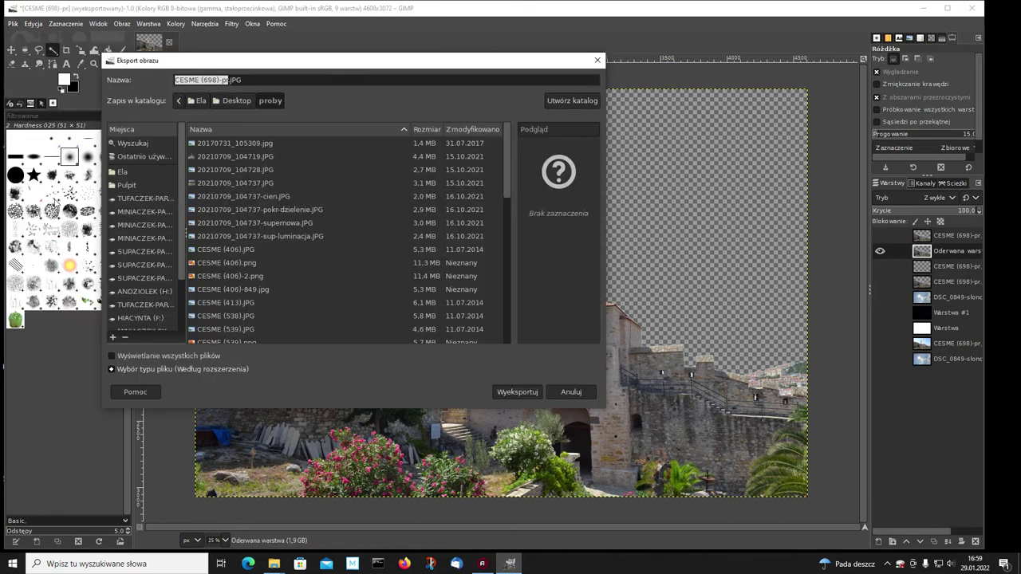
pyautogui.click(247, 78)
pyautogui.press('BackSpace')
pyautogui.press('BackSpace')
pyautogui.press('BackSpace')
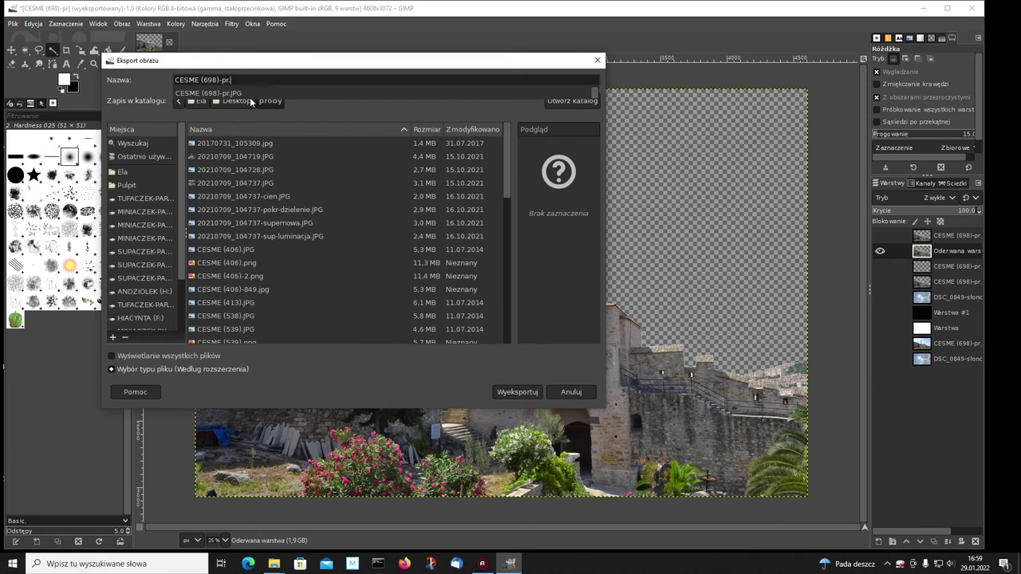
pyautogui.write('png')
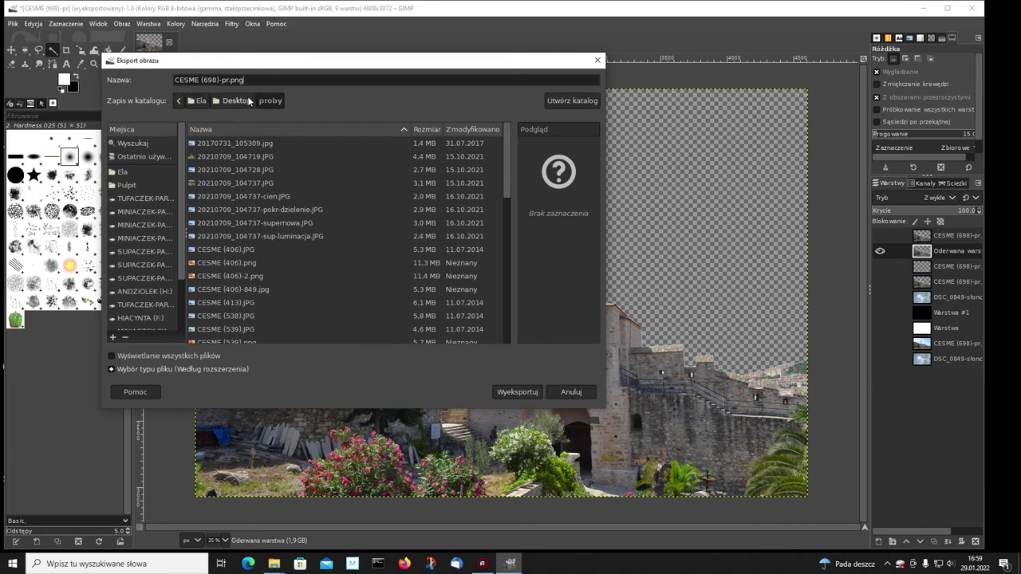
pyautogui.click(516, 392)
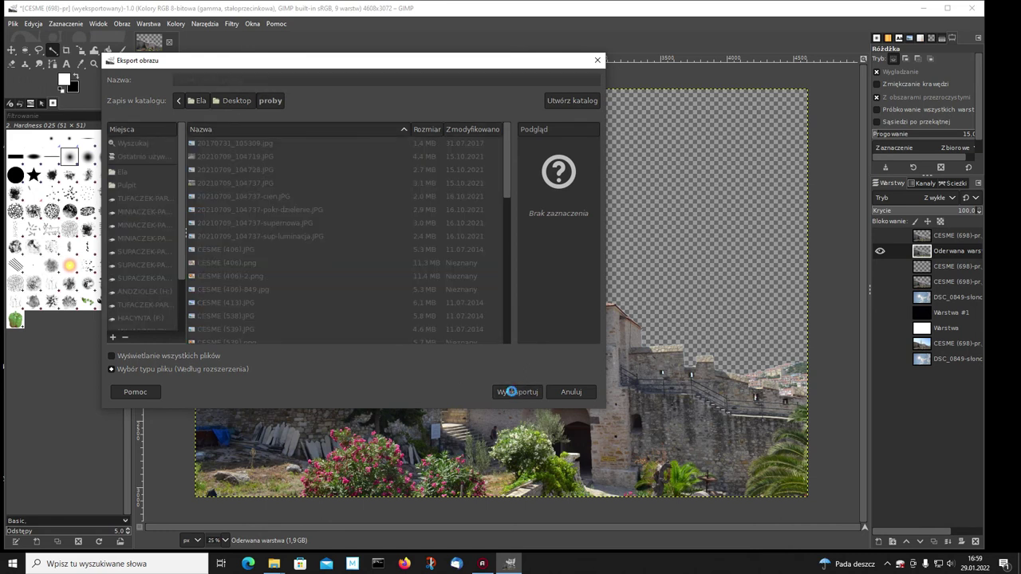
pyautogui.click(525, 412)
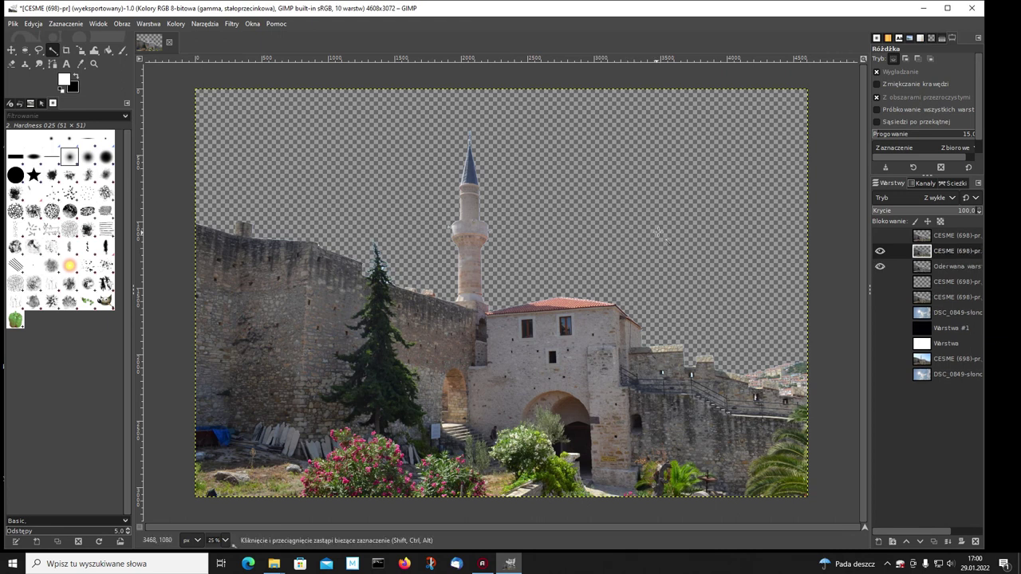
# Step: Hide both castle layers and show the sunny sky layer DSC_0849-słonce
pyautogui.click(880, 266)
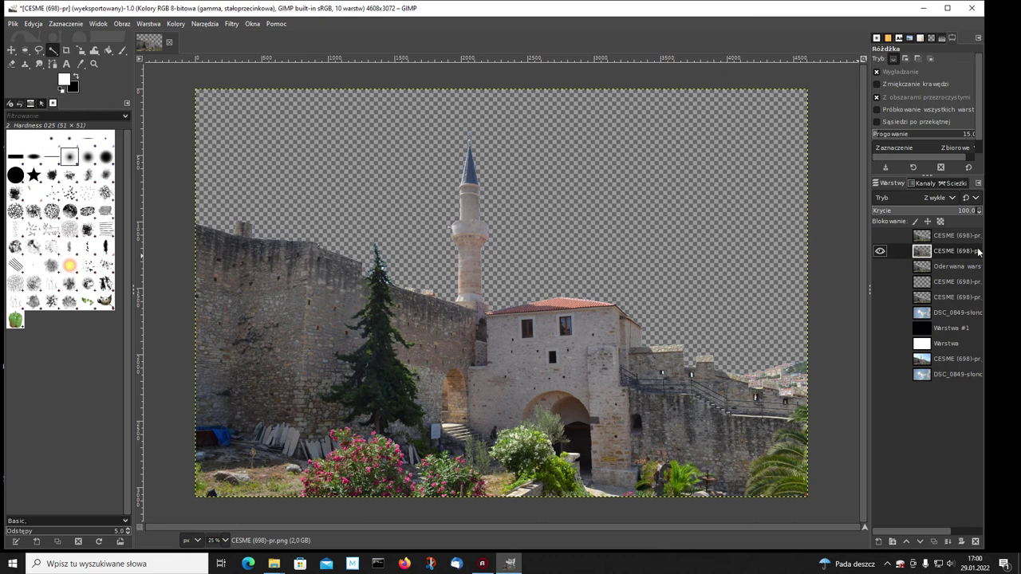
pyautogui.click(880, 251)
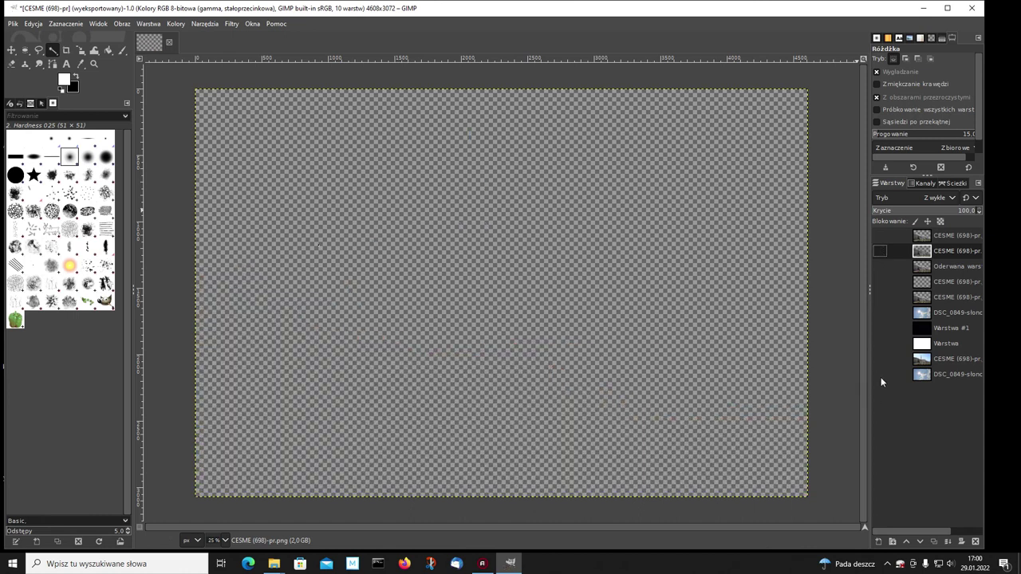
pyautogui.click(881, 376)
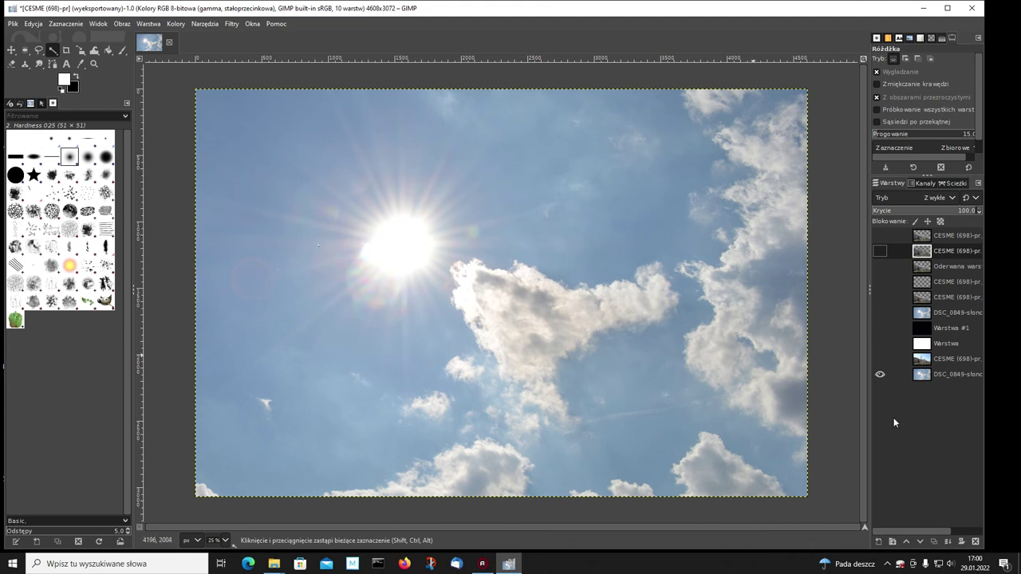
# Step: Raise DSC_0849-słonce to just below the top castle cutout and make that cutout visible
pyautogui.click(906, 542)
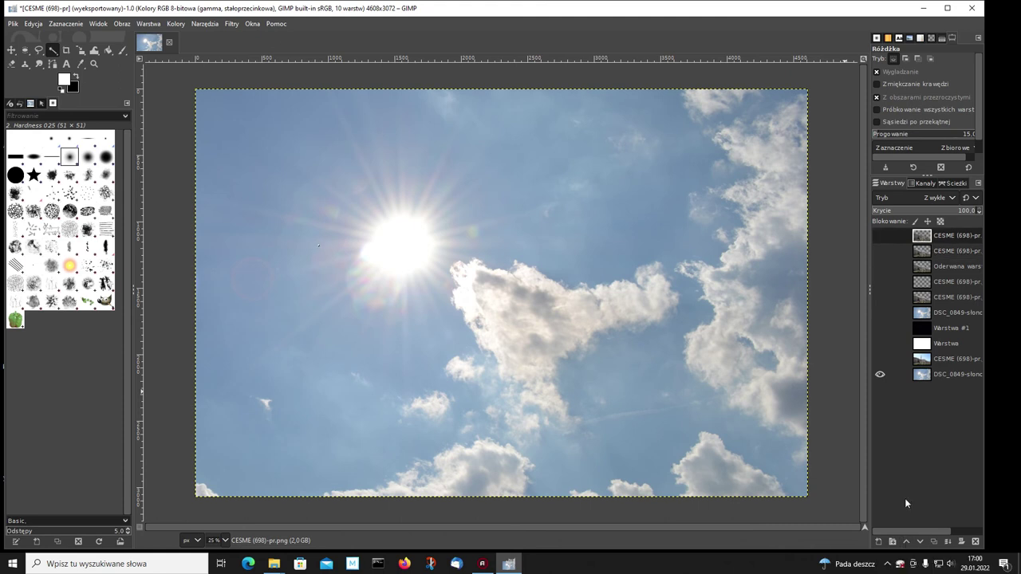
pyautogui.click(926, 375)
pyautogui.click(907, 542)
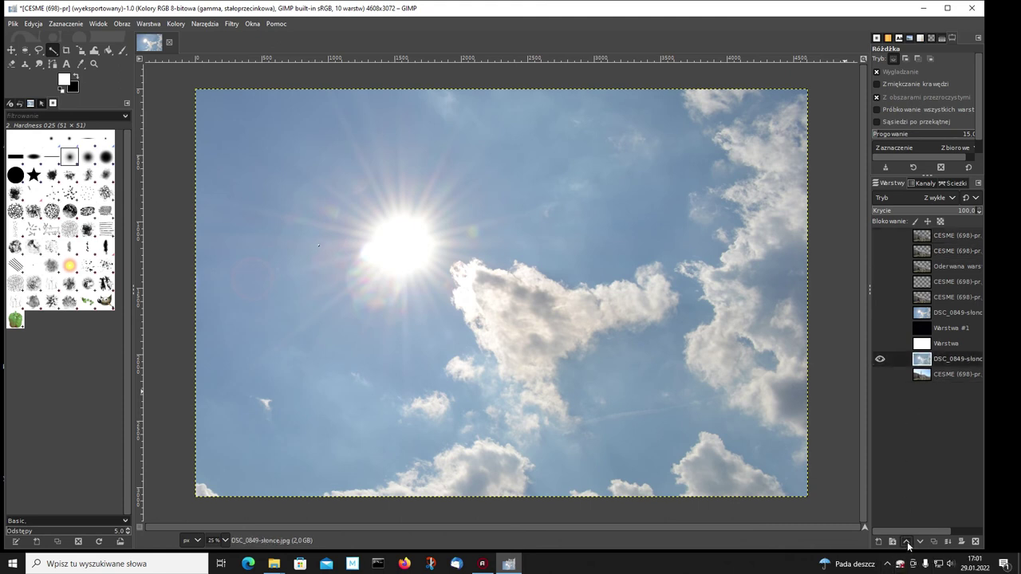
pyautogui.click(906, 541)
pyautogui.click(907, 542)
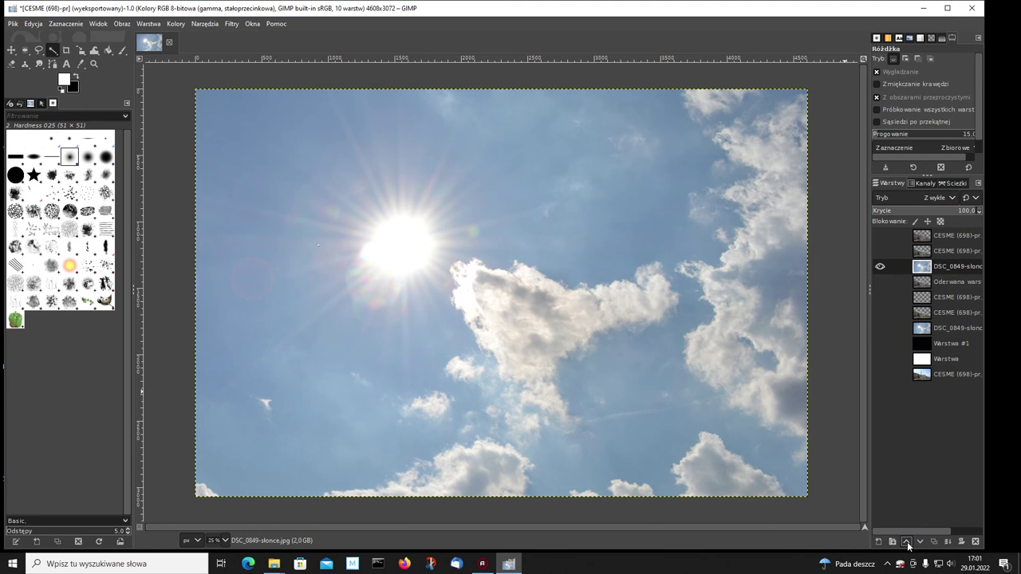
pyautogui.moveTo(929, 532)
pyautogui.mouseDown()
pyautogui.moveTo(957, 530)
pyautogui.moveTo(918, 530)
pyautogui.mouseUp()
pyautogui.click(905, 543)
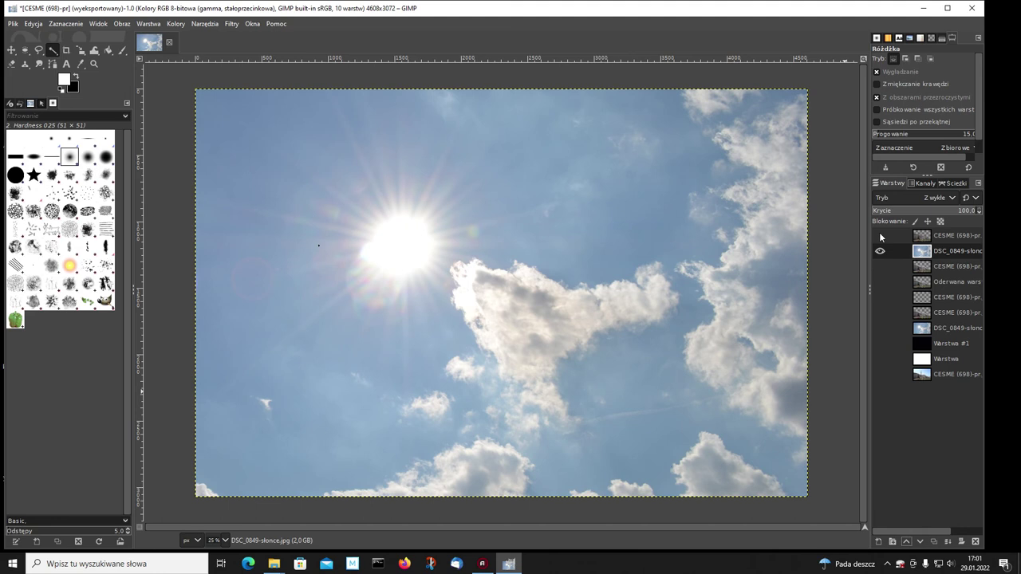
pyautogui.click(880, 236)
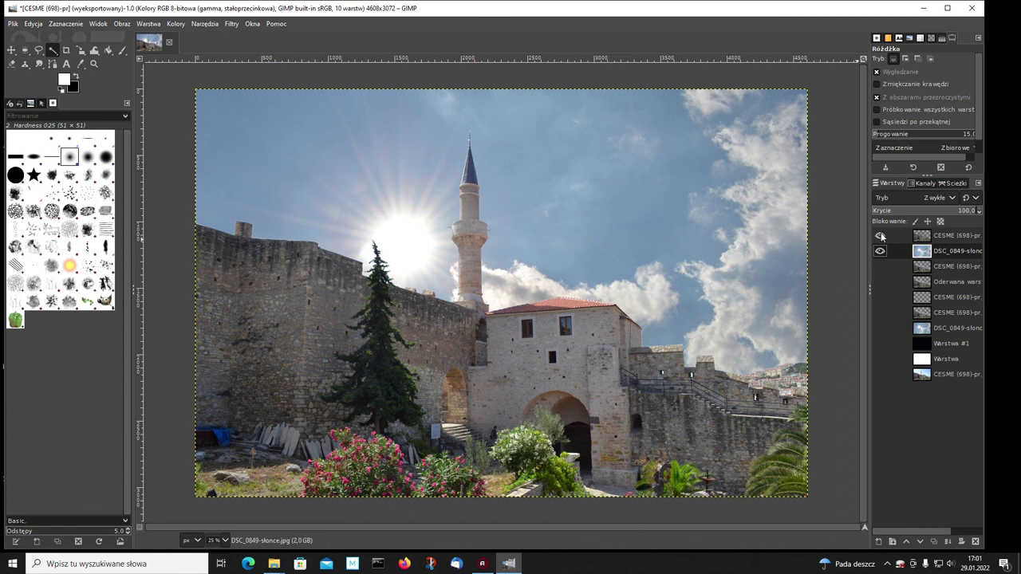
pyautogui.click(881, 236)
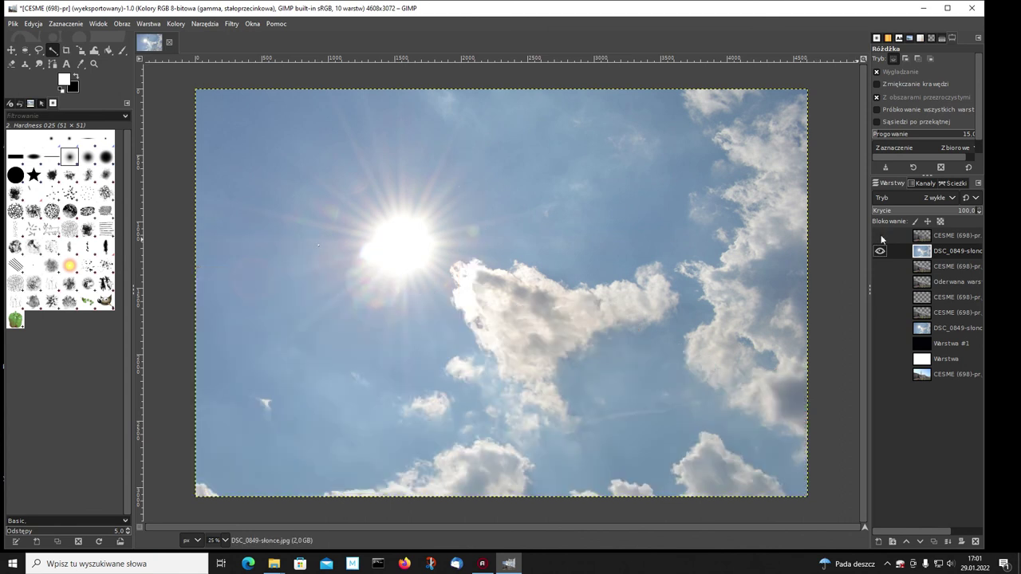
pyautogui.click(882, 376)
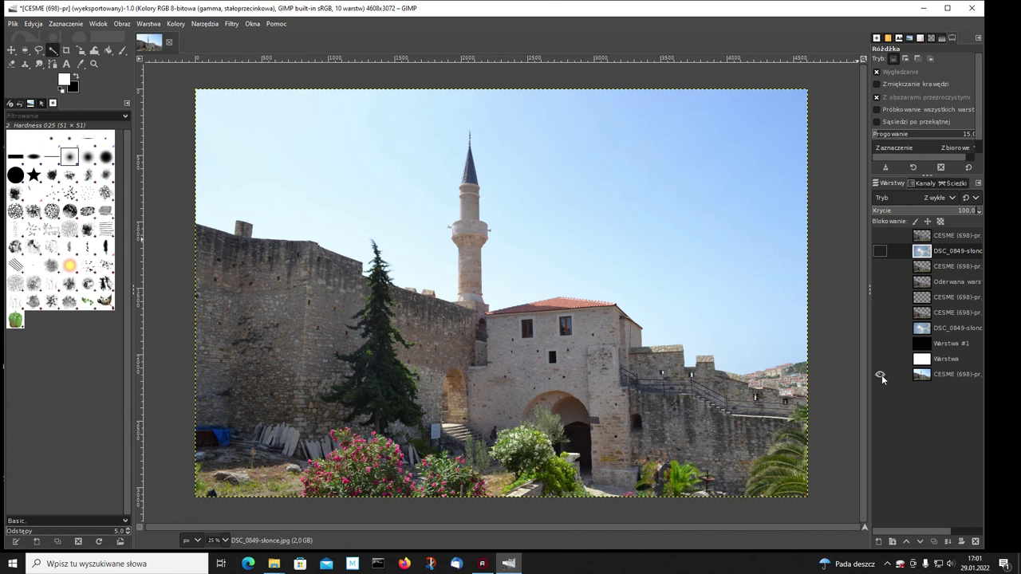
pyautogui.click(881, 375)
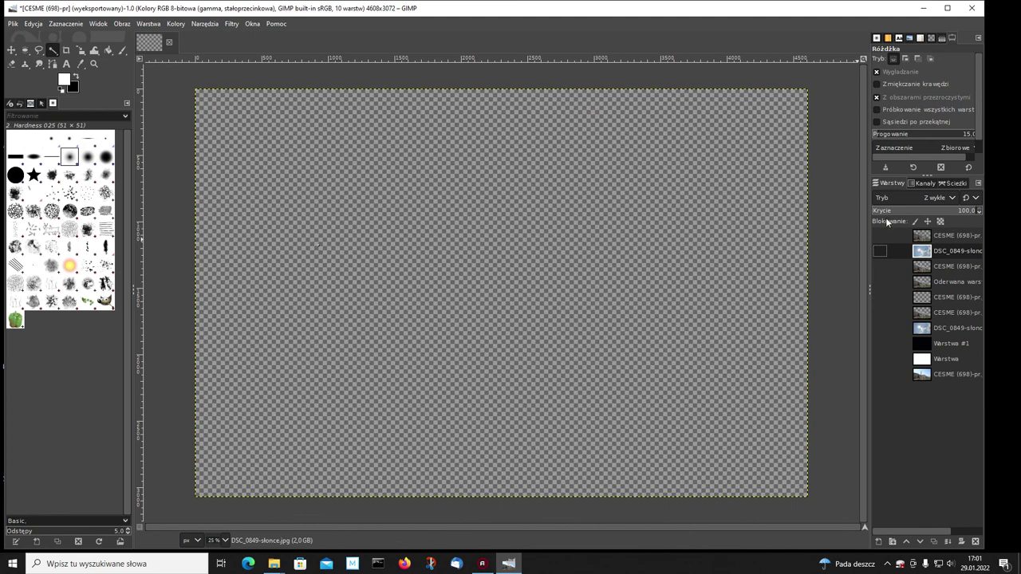
pyautogui.click(879, 251)
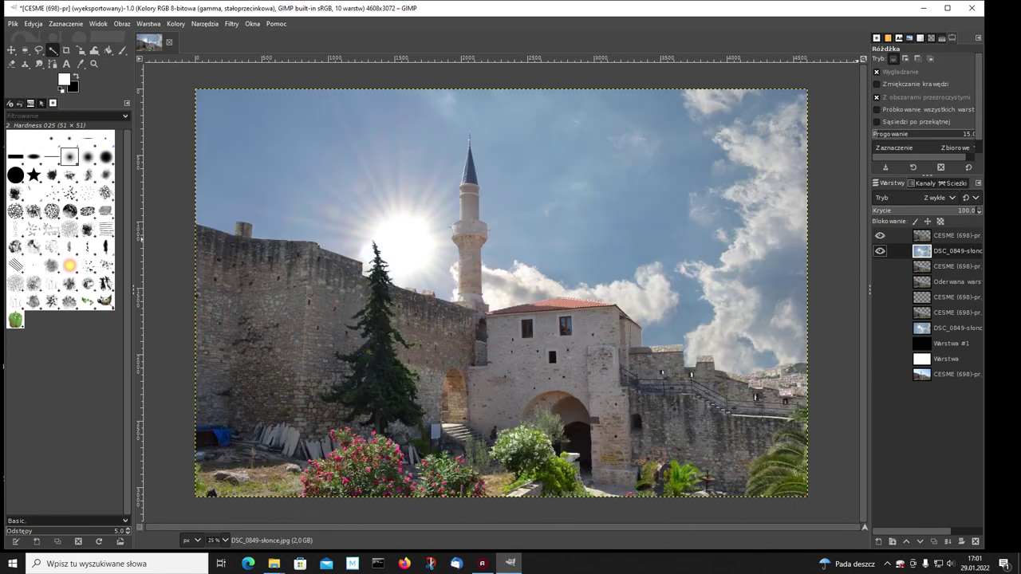